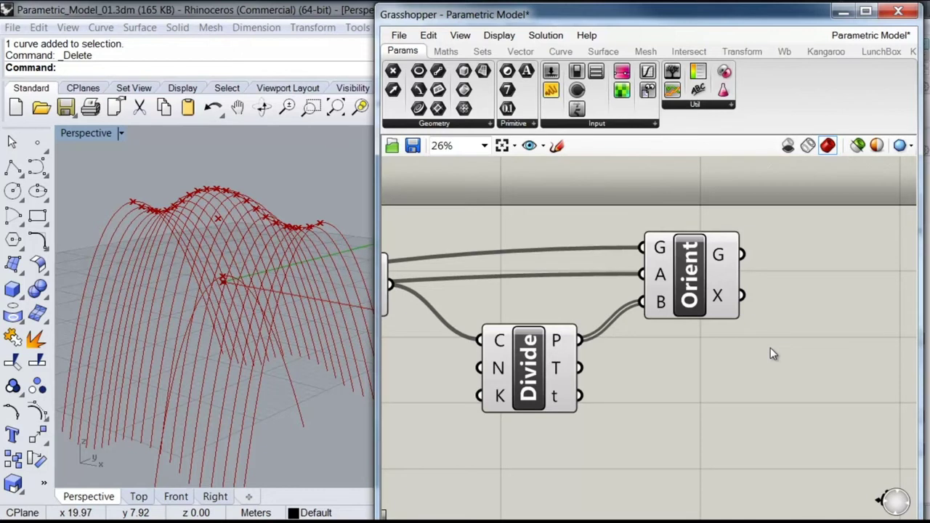
- Frame the slider group and set the avg.height slider to 11
scroll(603, 382, up, 10)
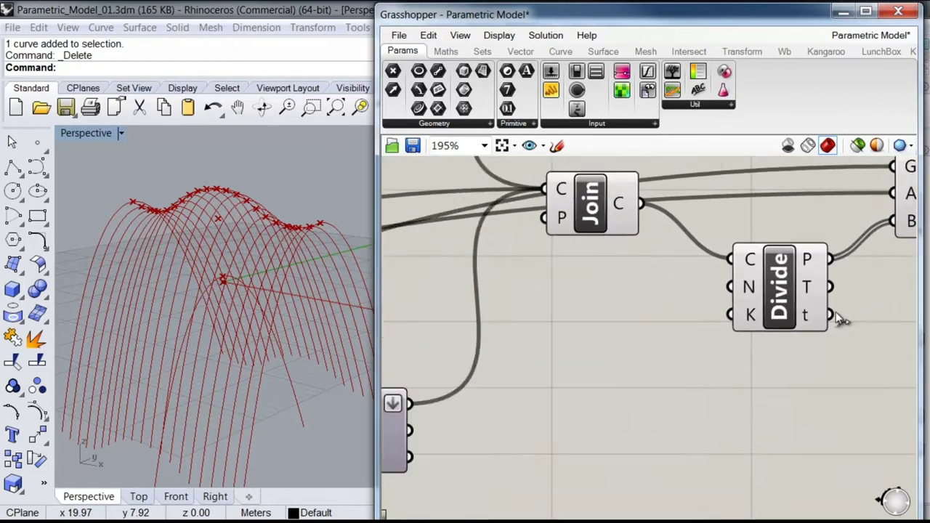
right_drag(550, 321, 777, 316)
scroll(528, 307, down, 5)
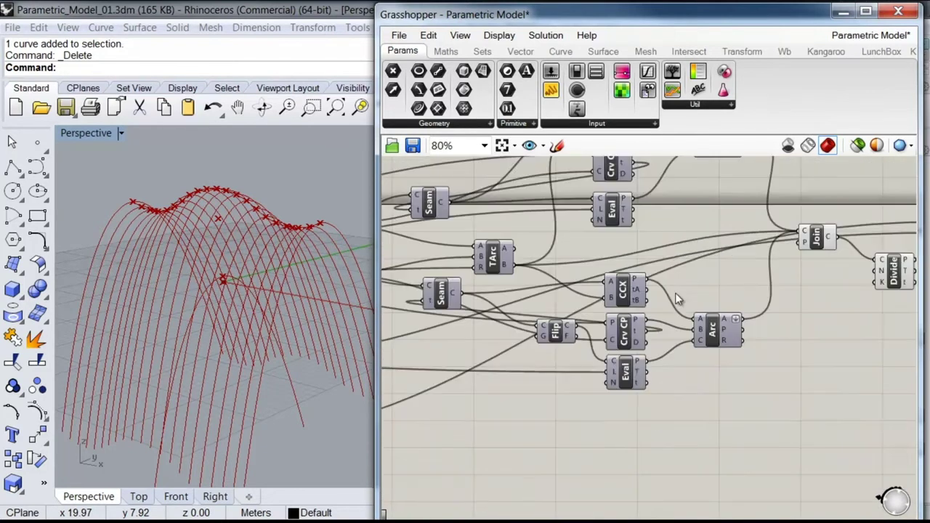
right_drag(527, 307, 755, 324)
right_drag(450, 327, 605, 327)
scroll(581, 276, up, 3)
scroll(574, 262, up, 3)
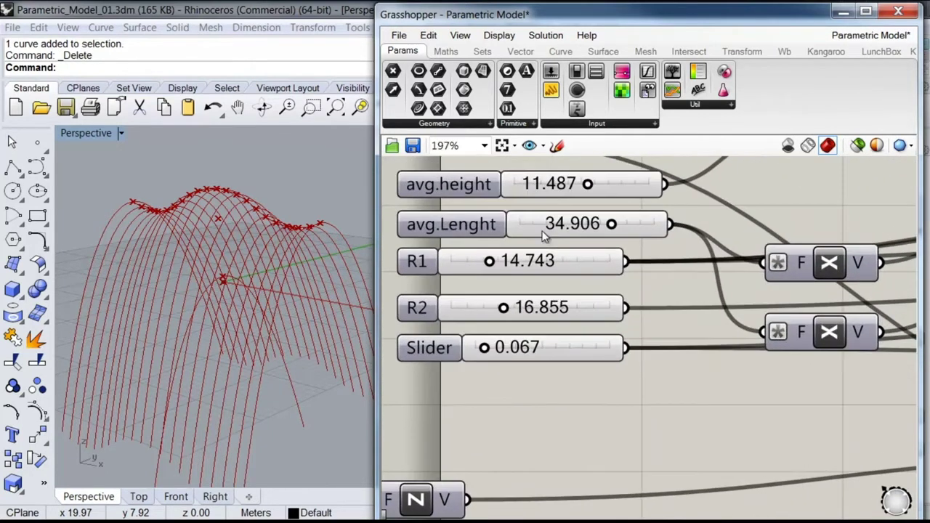
right_drag(556, 266, 614, 341)
scroll(610, 291, up, 3)
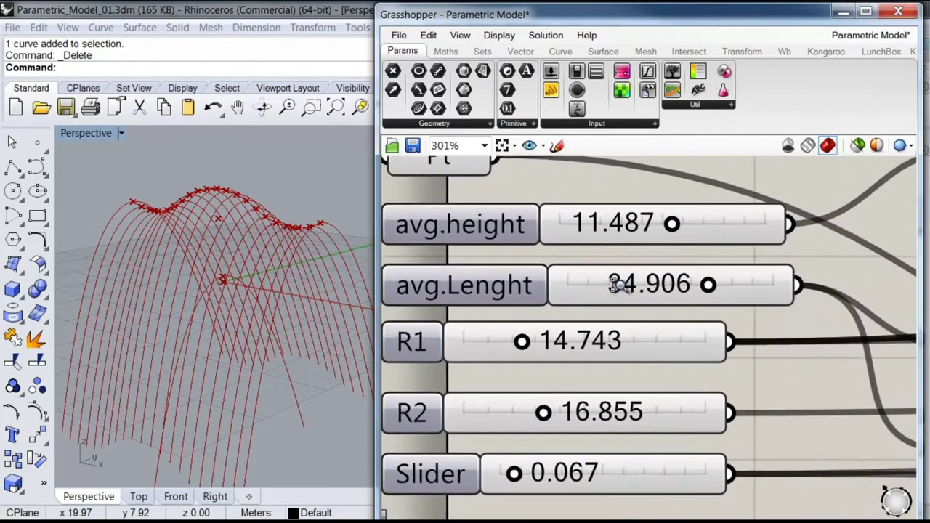
right_drag(615, 286, 645, 285)
scroll(654, 305, down, 1)
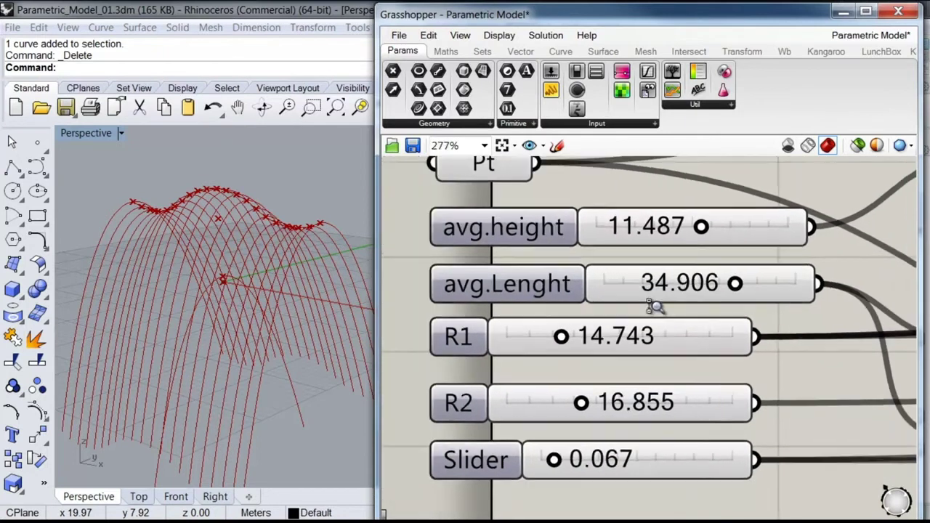
mouse_move(700, 227)
mouse_down()
mouse_move(716, 228)
mouse_move(701, 229)
mouse_up()
double_click(721, 231)
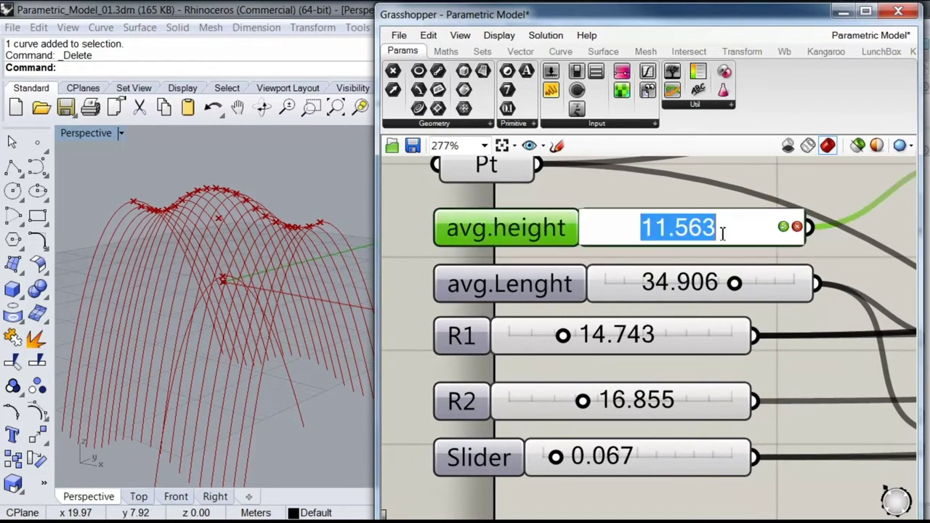
text(11)
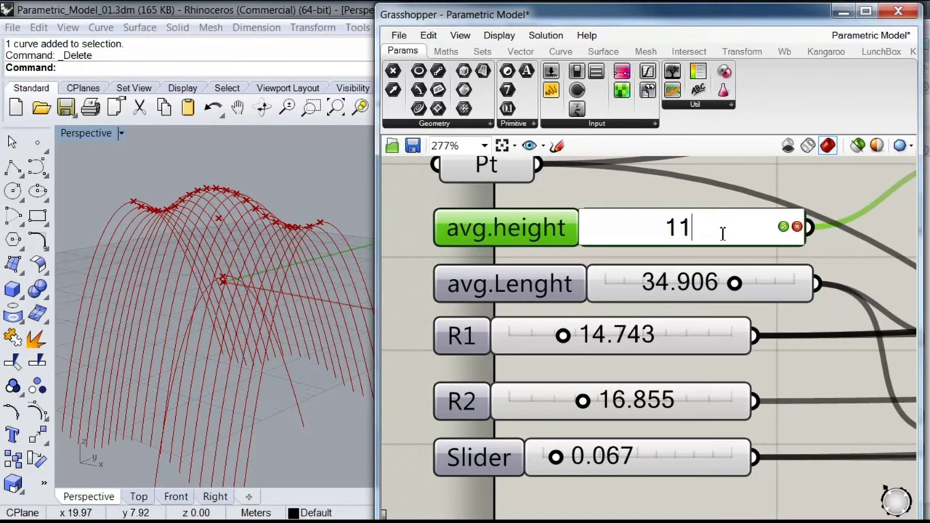
click(783, 227)
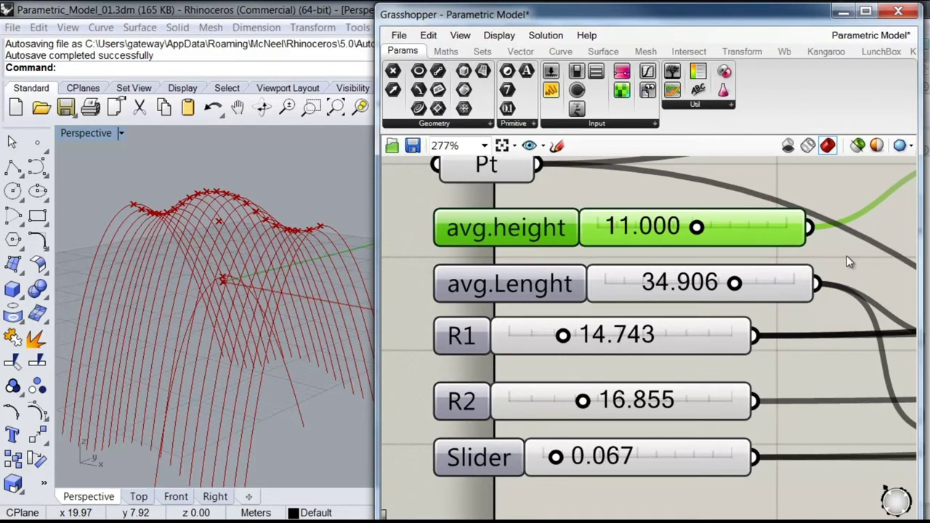
- Widen the avg.Lenght slider's maximum to 71, then set it to 64
double_click(781, 280)
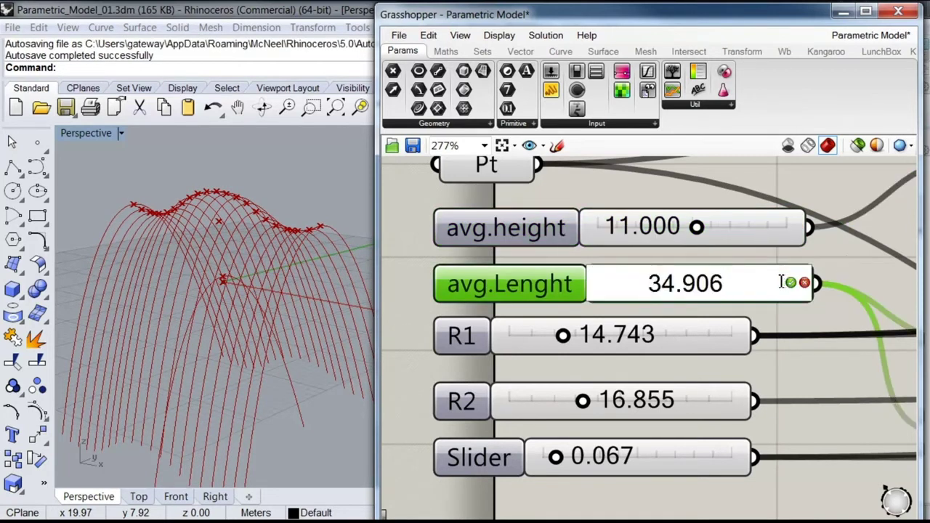
double_click(560, 284)
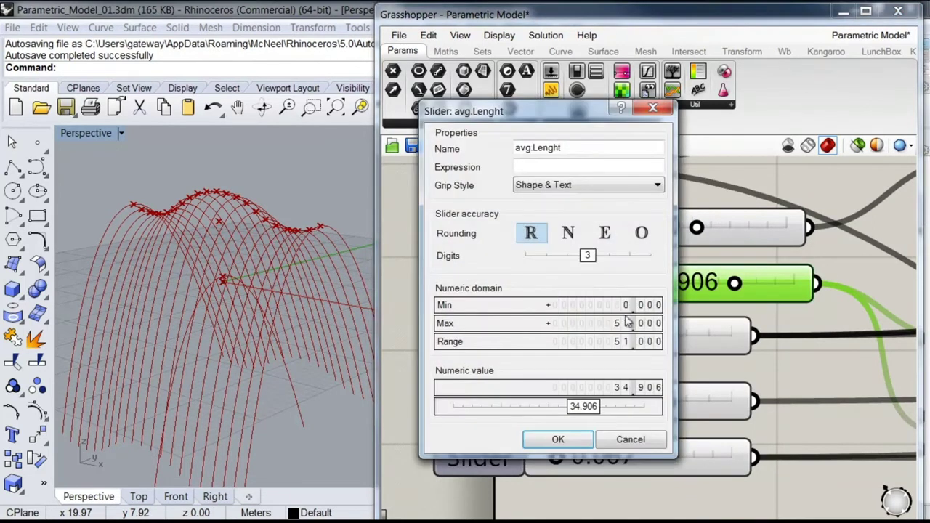
scroll(621, 324, up, 2)
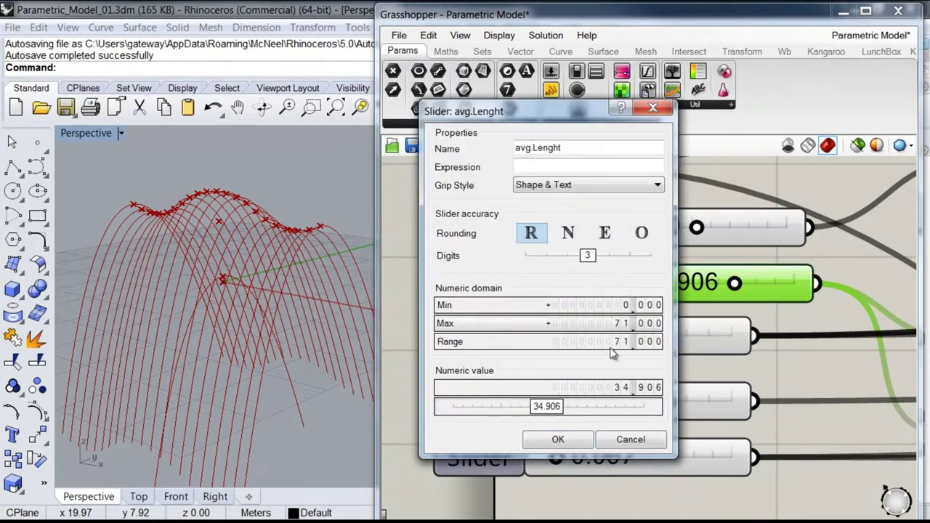
click(570, 438)
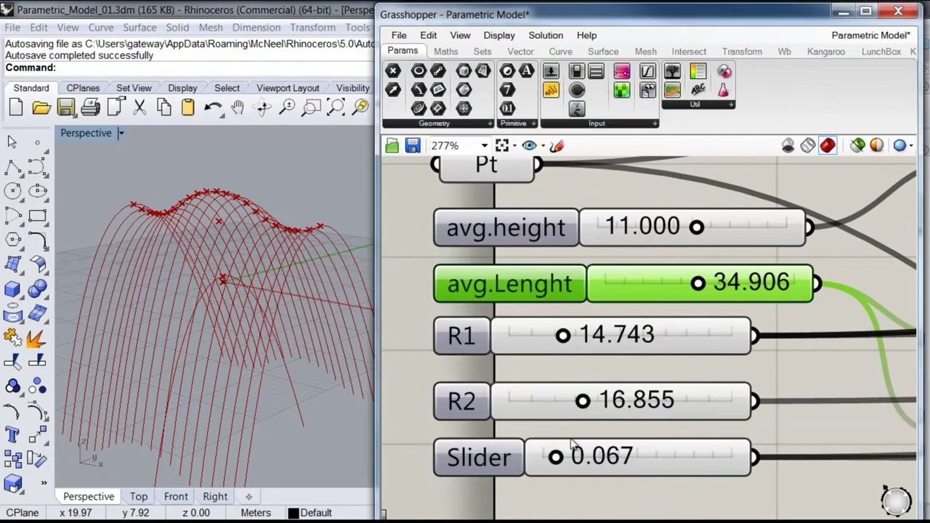
double_click(672, 284)
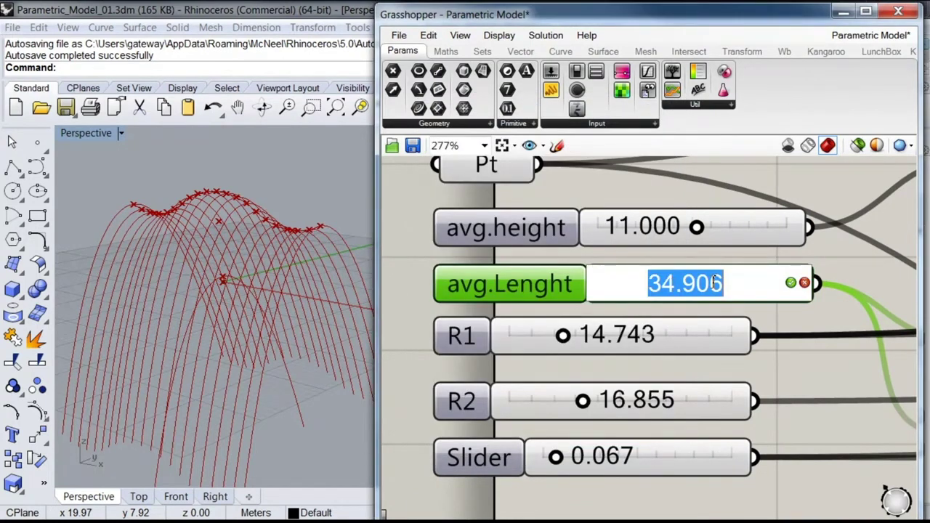
text(64)
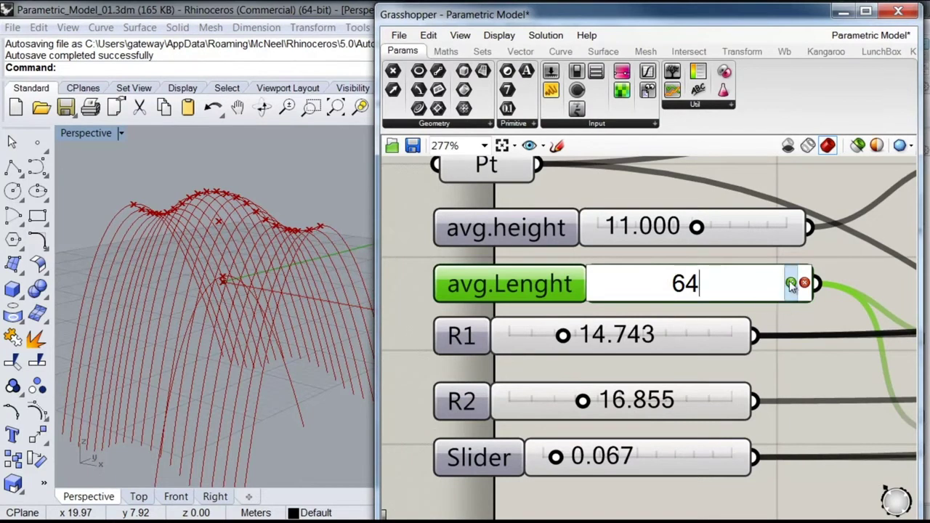
click(789, 282)
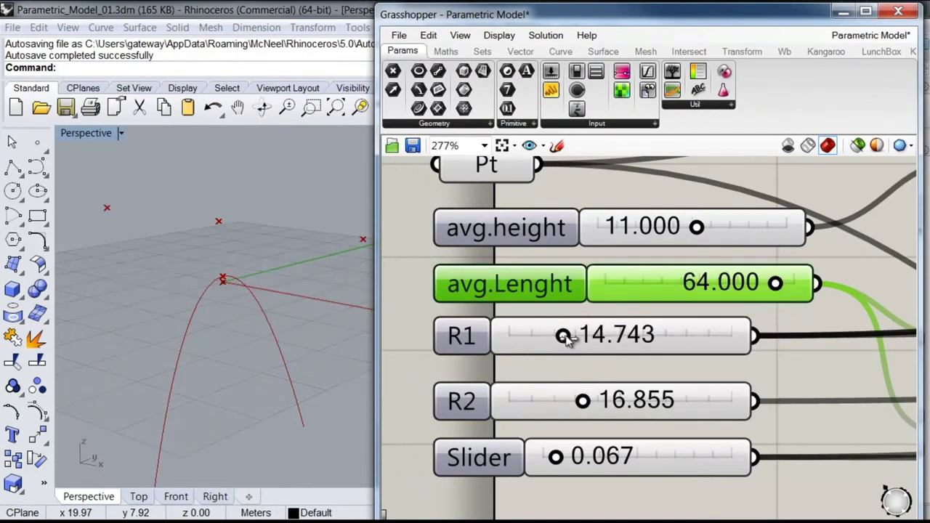
- Raise R1 to 25.768 and R2 to 48.725, with Top and Front views shown
drag(561, 338, 604, 344)
double_click(85, 135)
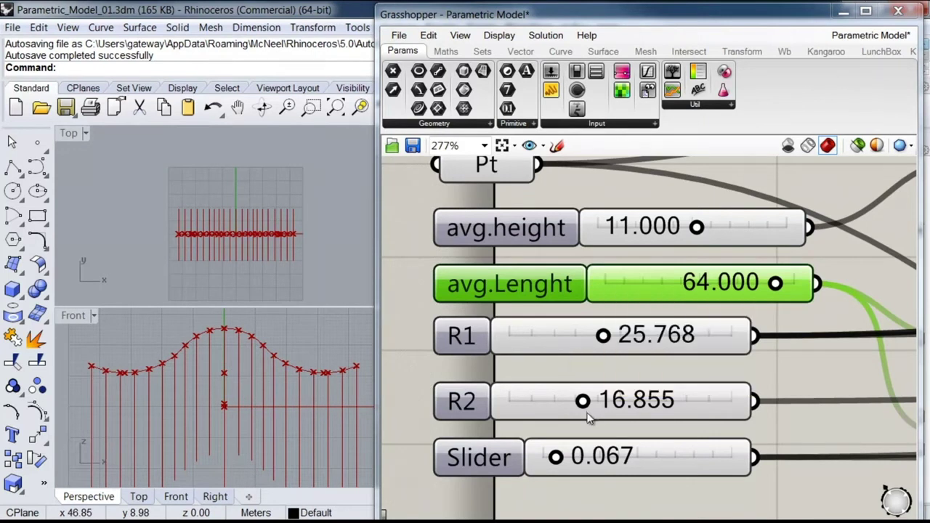
drag(582, 404, 724, 402)
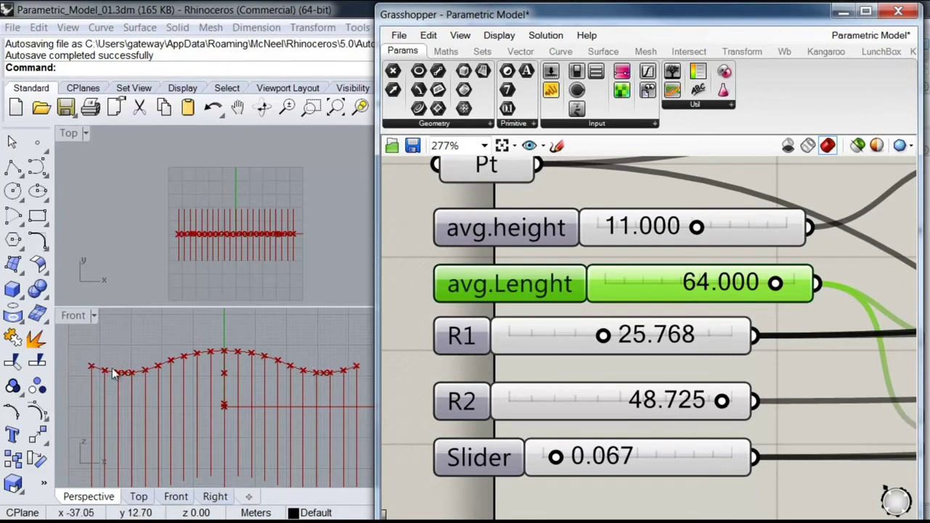
- Enlarge Rhino's Perspective view, then zoom the Grasshopper canvas out to the whole node graph
click(416, 371)
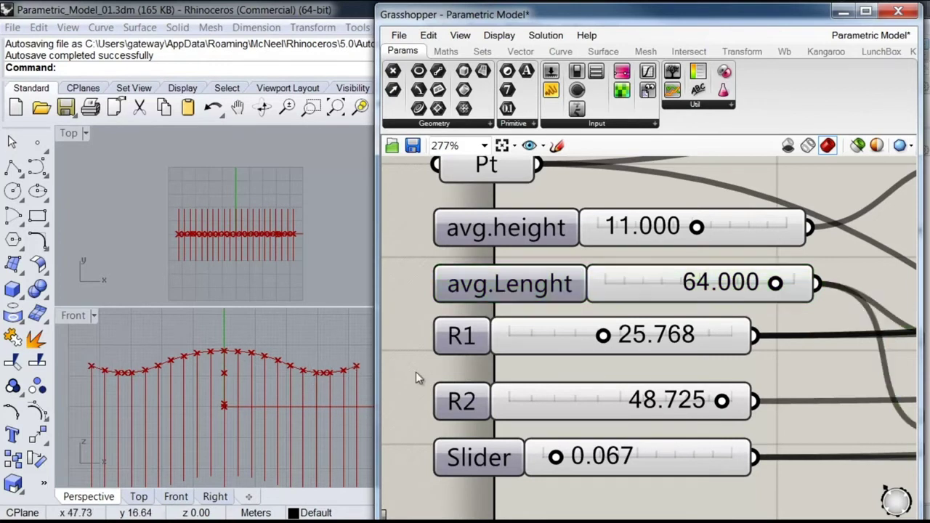
double_click(441, 15)
double_click(446, 133)
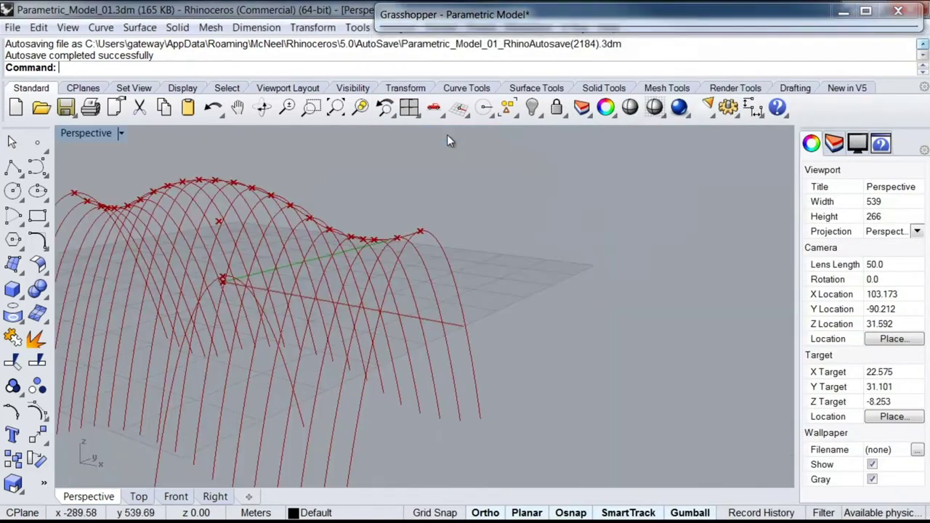
double_click(469, 21)
scroll(496, 356, down, 5)
scroll(496, 356, down, 5)
right_drag(533, 345, 536, 269)
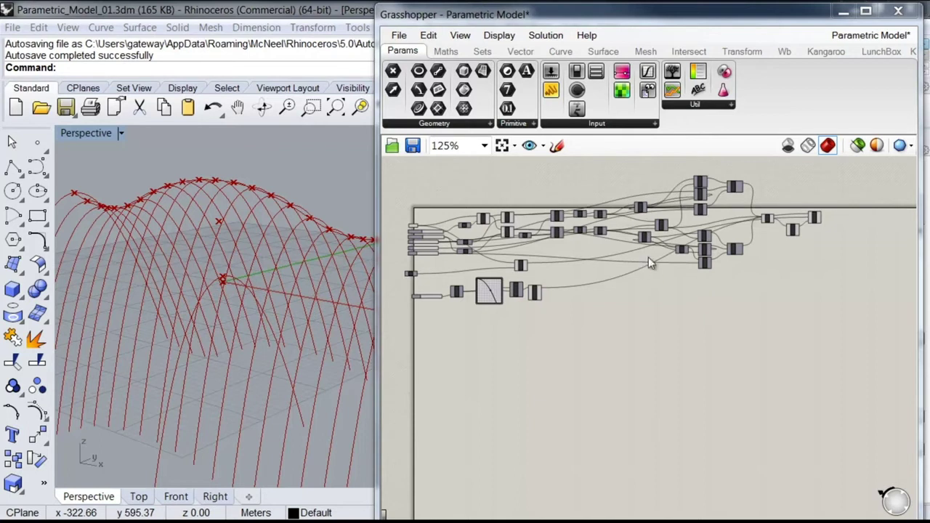
- Duplicate the curve-building components and place the copy below the originals
drag(765, 166, 551, 248)
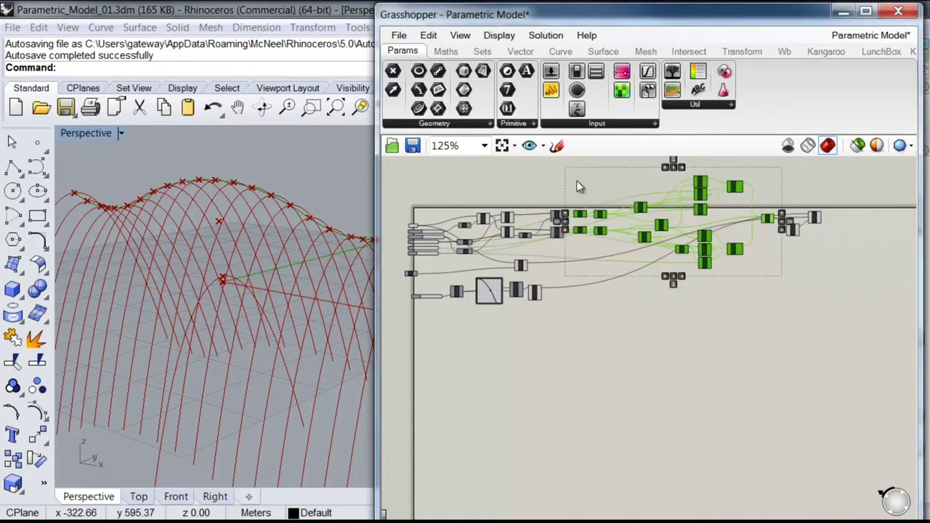
shift+drag(589, 182, 402, 255)
scroll(777, 225, up, 4)
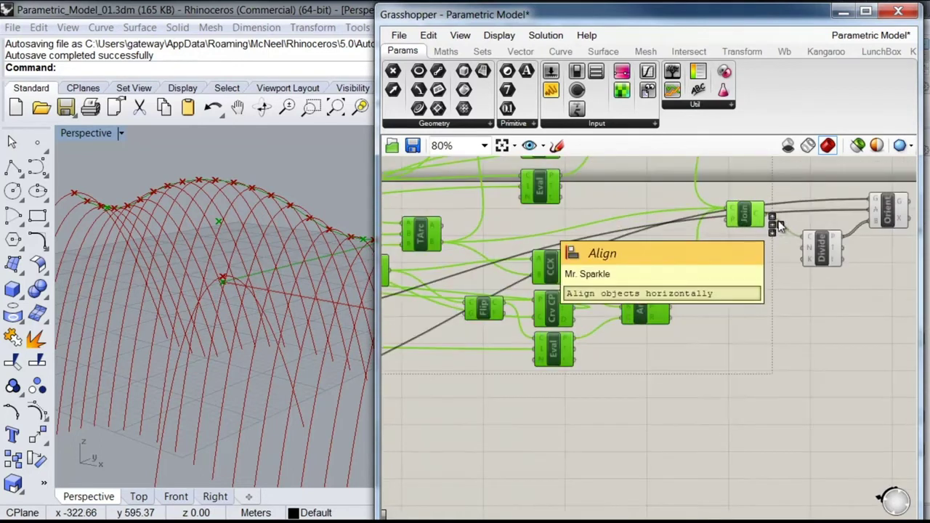
scroll(776, 222, up, 1)
scroll(770, 218, down, 4)
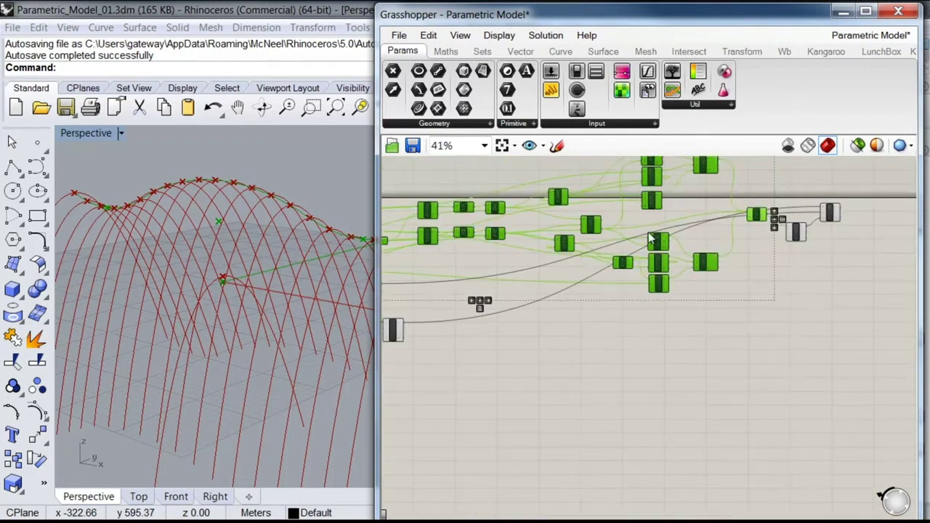
scroll(715, 260, down, 2)
right_drag(711, 261, 716, 263)
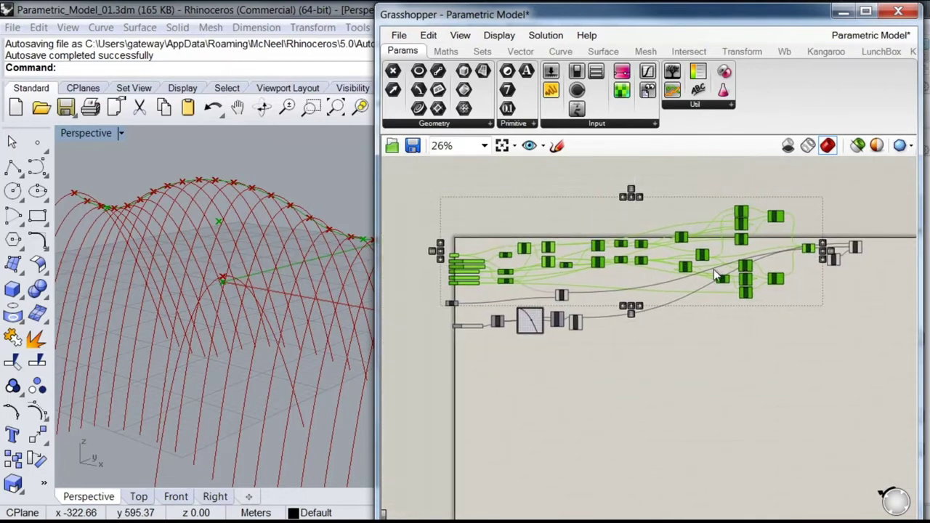
drag(713, 268, 715, 272)
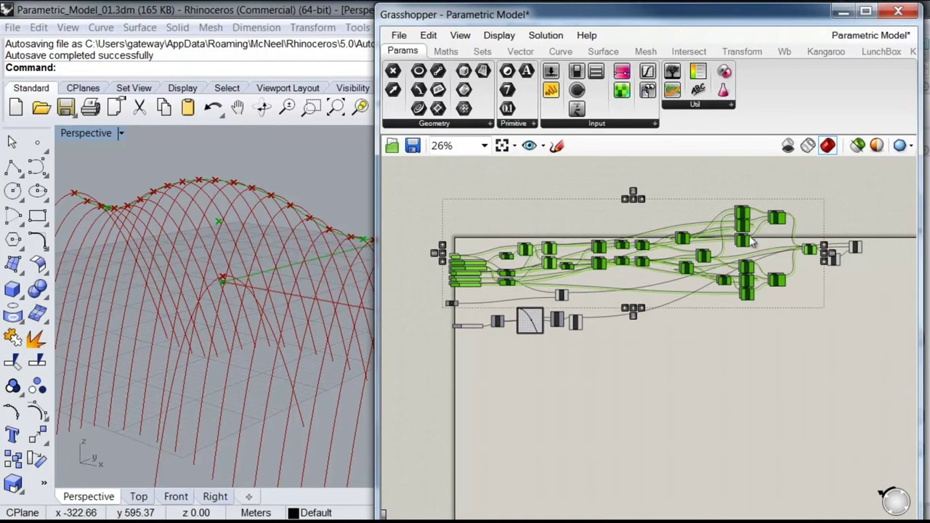
alt+drag(742, 220, 745, 336)
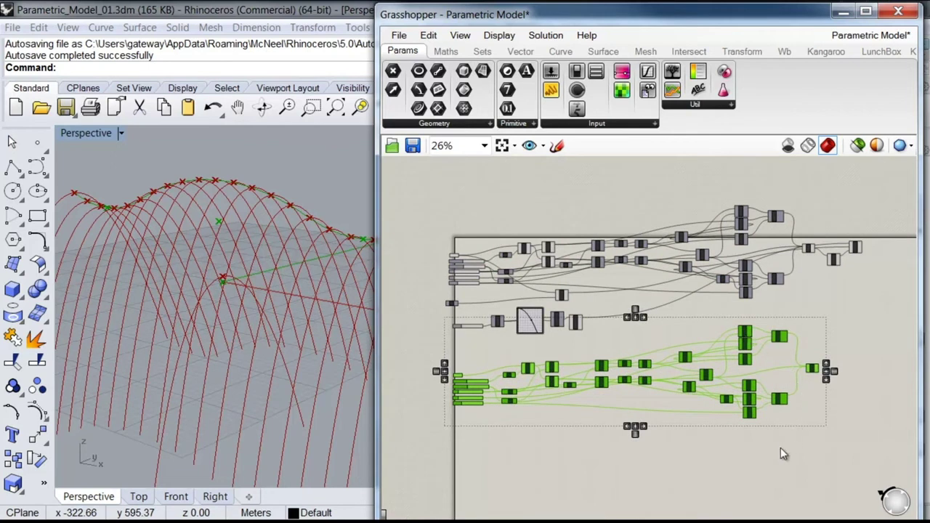
click(744, 450)
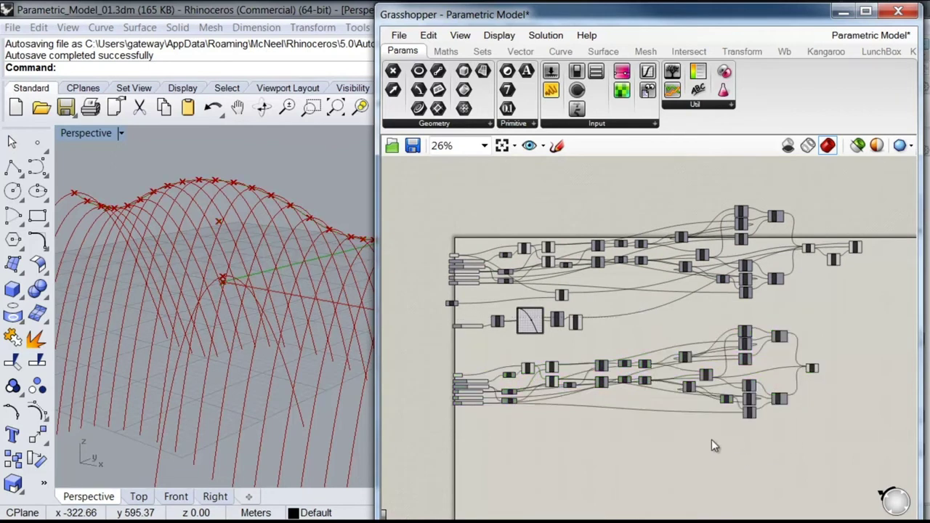
- Maximize Rhino's Front view and zoom in on the wavy curve
double_click(90, 132)
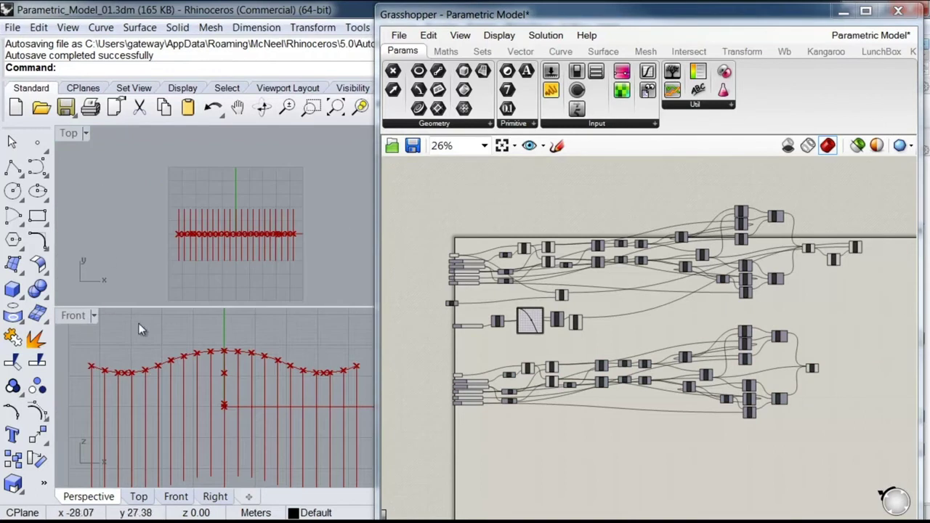
double_click(84, 313)
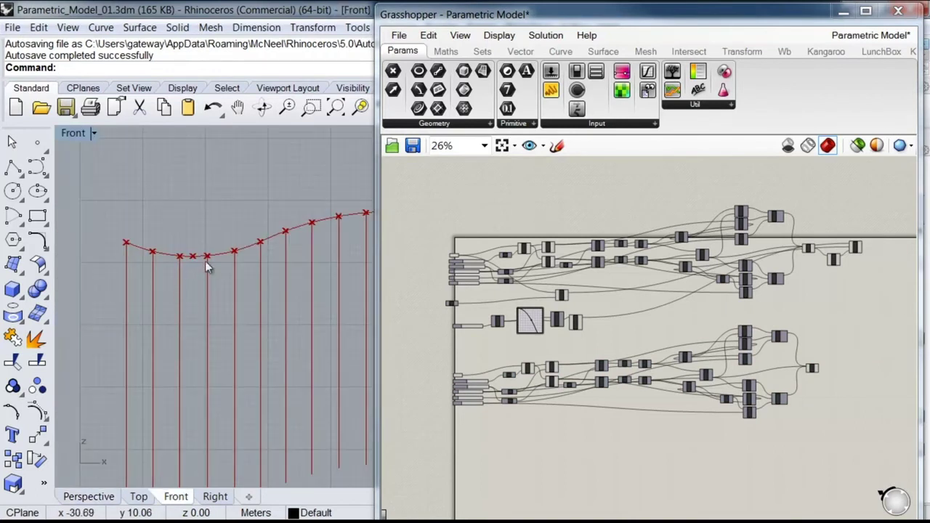
scroll(261, 270, down, 5)
right_drag(256, 294, 175, 283)
scroll(228, 269, up, 2)
scroll(228, 270, up, 2)
scroll(225, 266, up, 1)
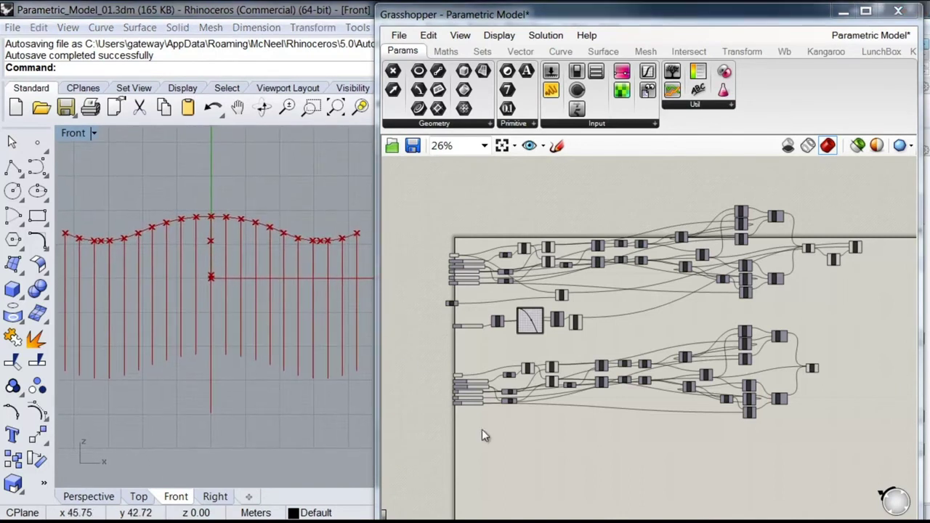
- Select the Pt and slider inputs and zoom the canvas in on them
drag(481, 435, 432, 355)
scroll(476, 396, up, 8)
right_drag(502, 288, 622, 225)
scroll(581, 319, up, 1)
right_drag(581, 320, 559, 286)
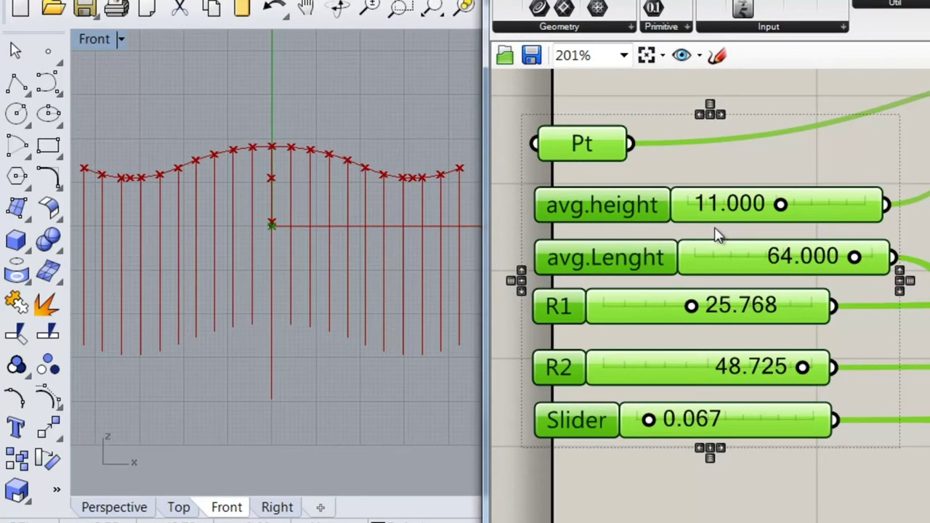
- Lower avg.height to 6.929 and R1 to 17.545
click(839, 187)
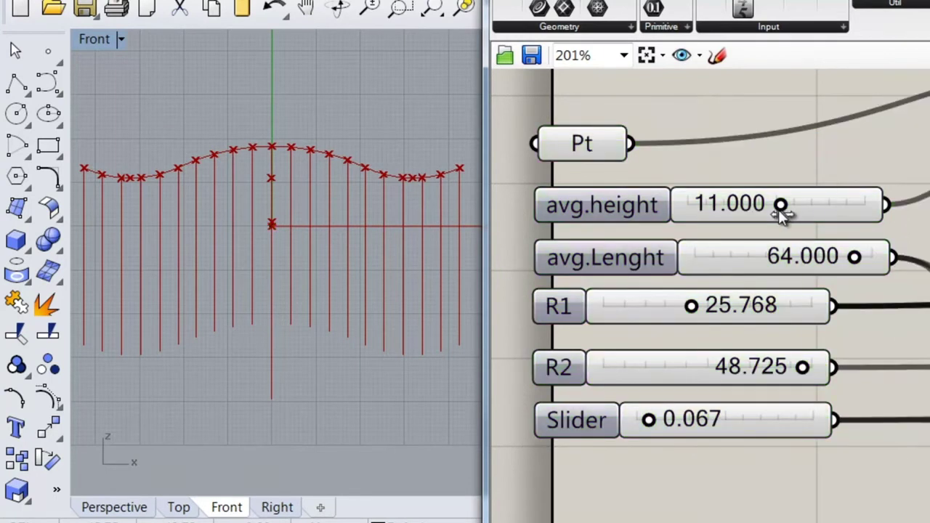
drag(781, 206, 744, 210)
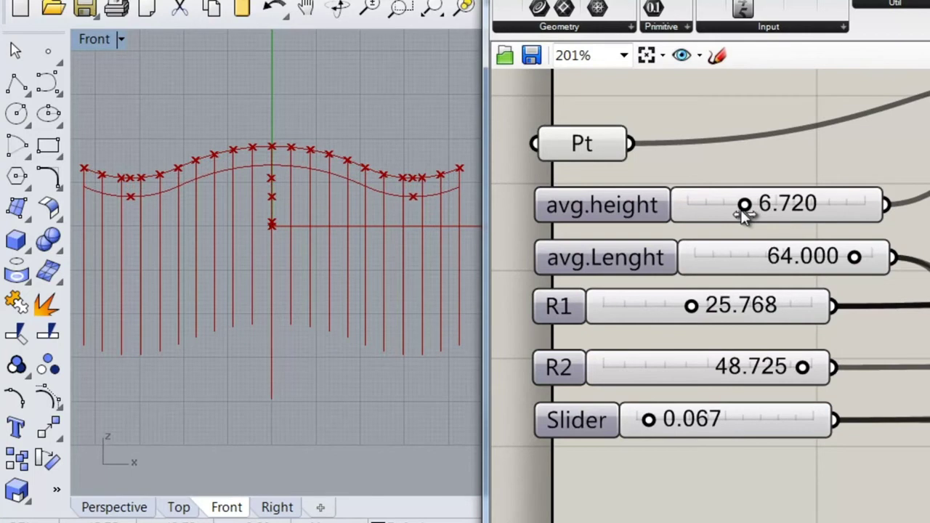
drag(744, 209, 746, 211)
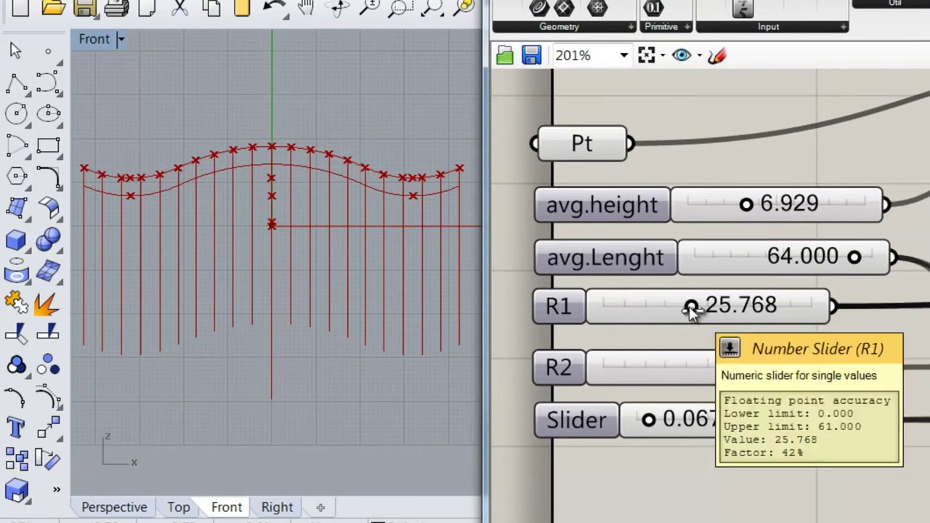
drag(691, 308, 663, 310)
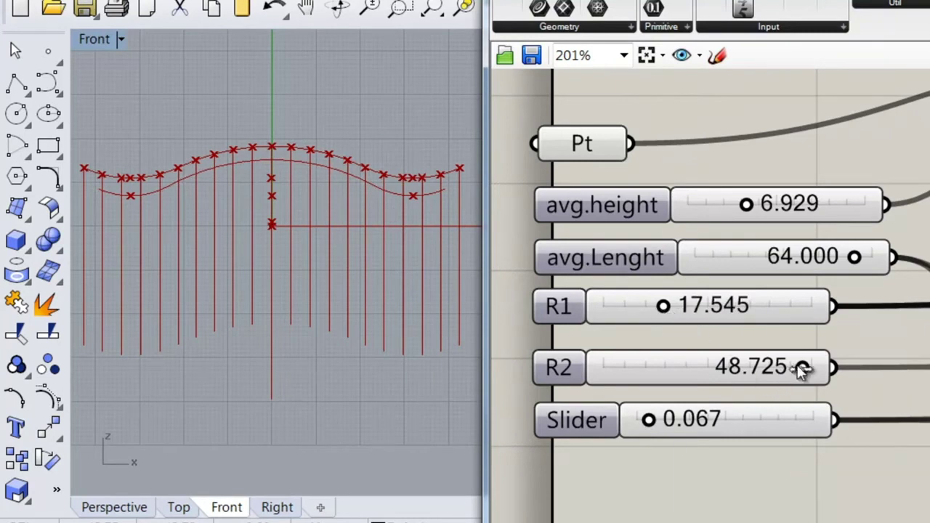
- Tune R2 to 34.115, avg.Lenght to 60.428 and Slider to 0.156
drag(801, 370, 788, 370)
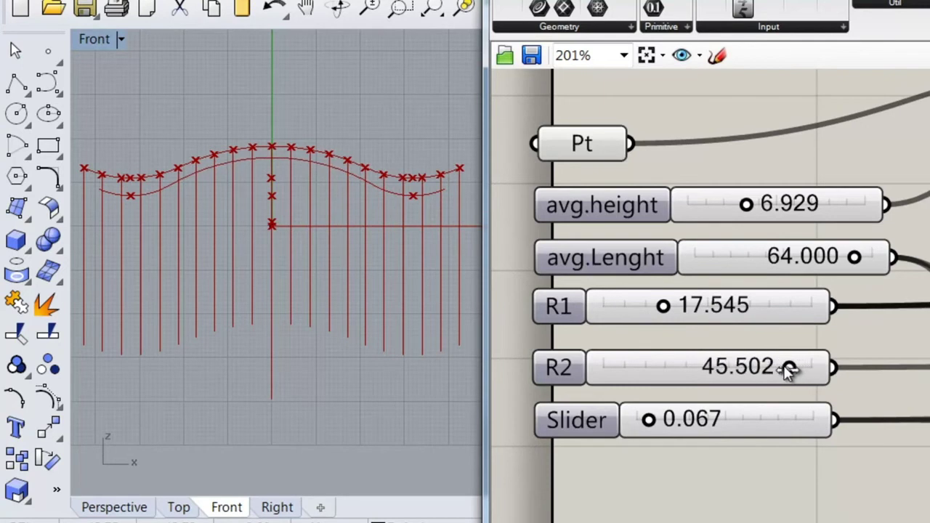
drag(853, 257, 829, 263)
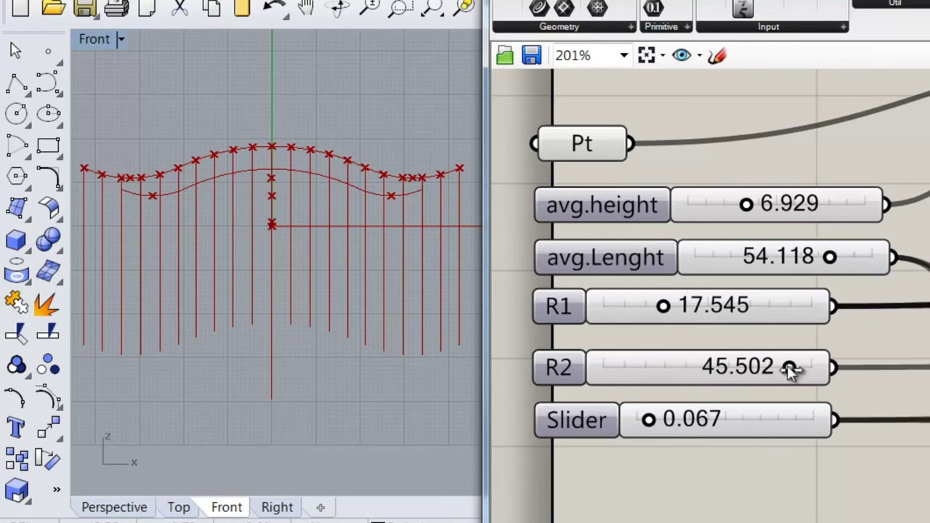
drag(789, 369, 748, 368)
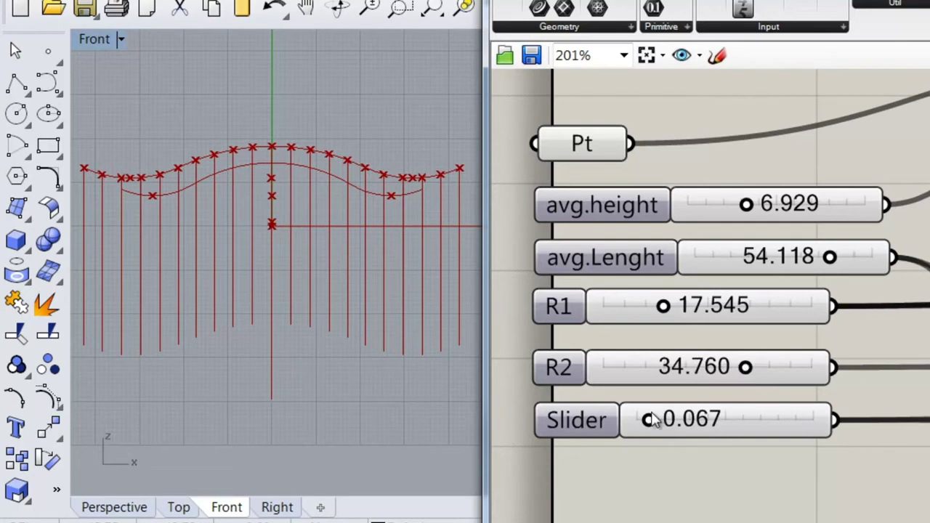
drag(649, 420, 669, 427)
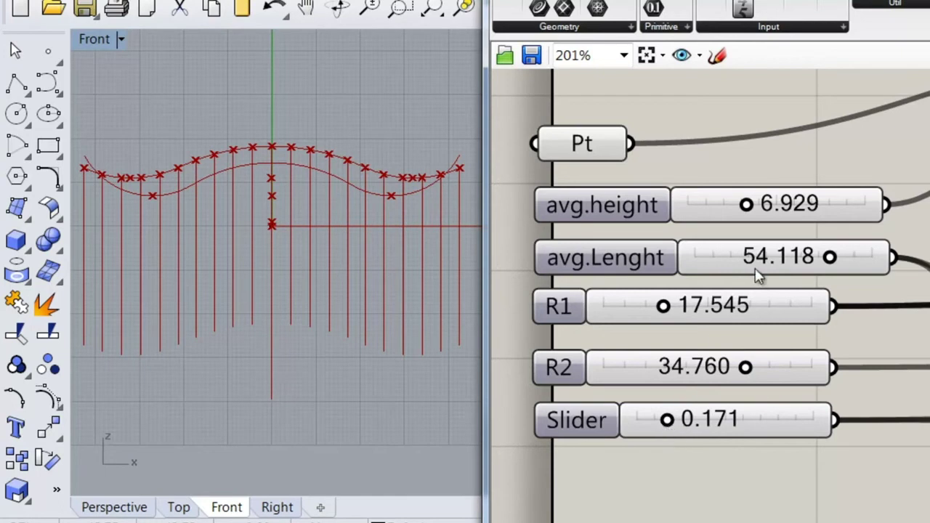
drag(829, 257, 848, 265)
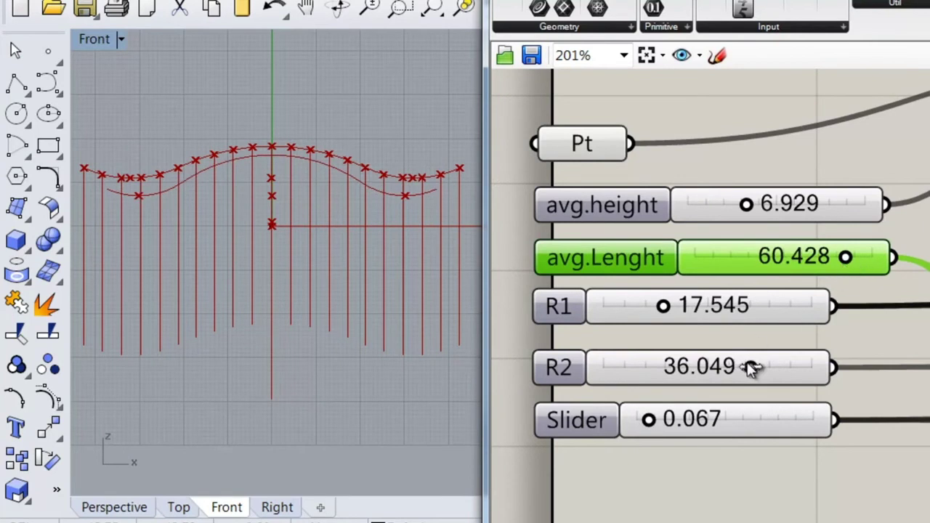
drag(749, 367, 743, 368)
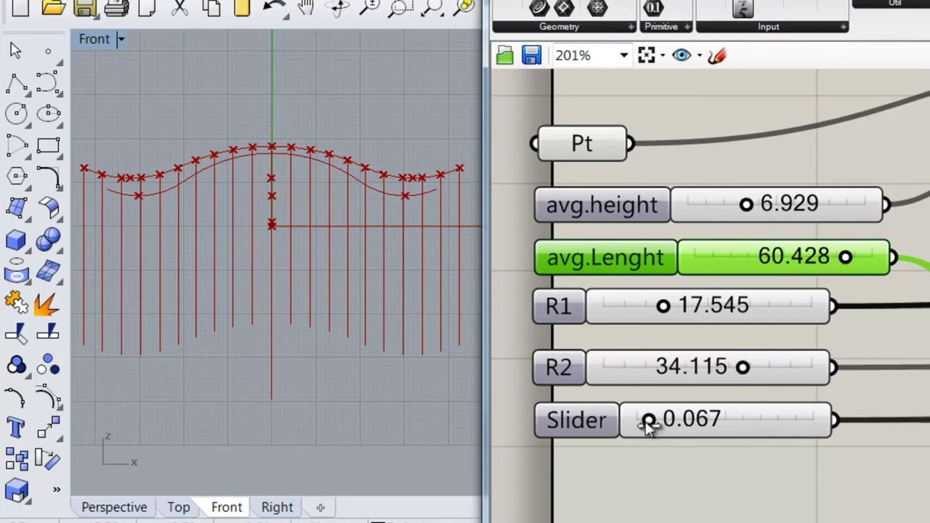
mouse_move(649, 420)
mouse_down()
mouse_move(674, 420)
mouse_move(663, 420)
mouse_up()
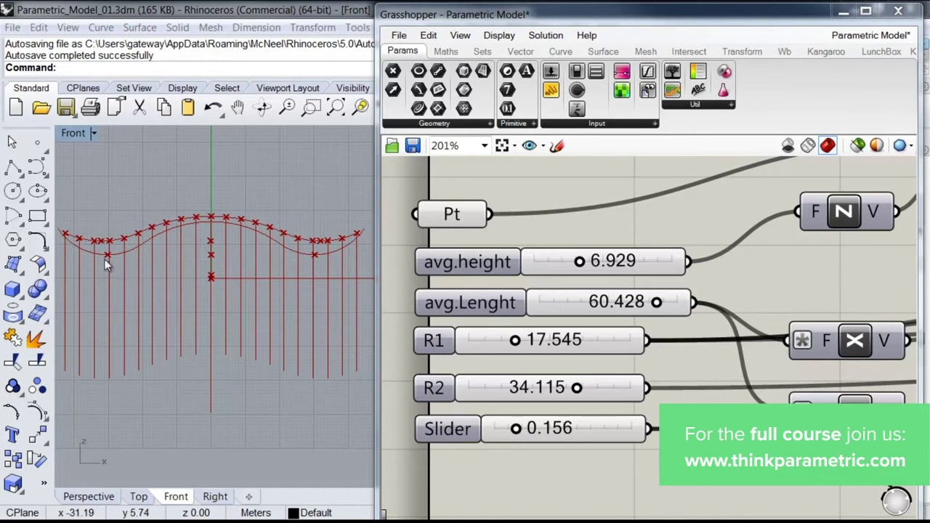
scroll(82, 231, up, 3)
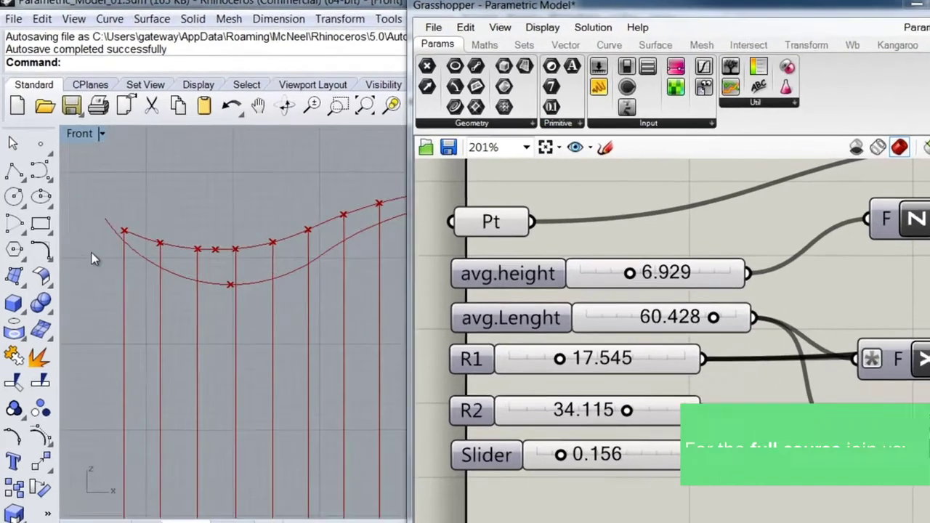
scroll(92, 259, up, 3)
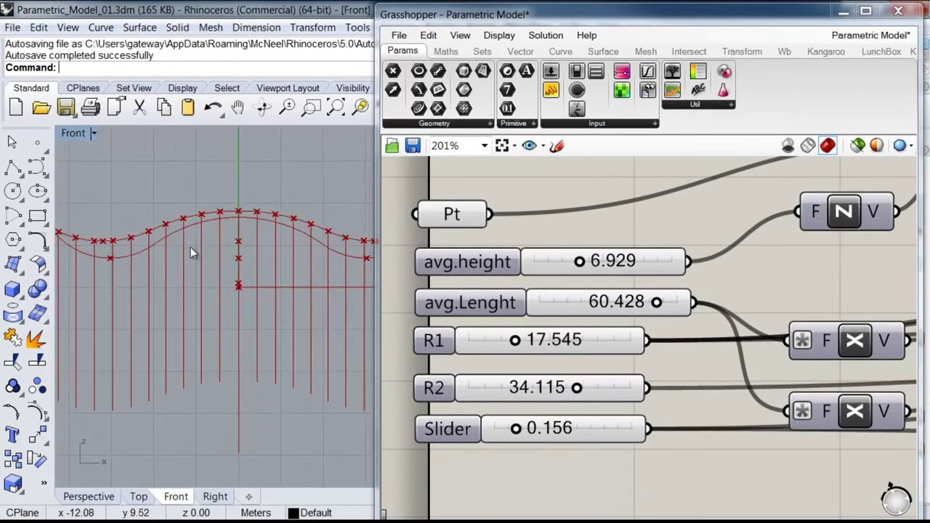
scroll(242, 249, up, 10)
mouse_move(296, 225)
right_down()
mouse_move(271, 221)
mouse_move(284, 213)
right_up()
scroll(285, 213, up, 2)
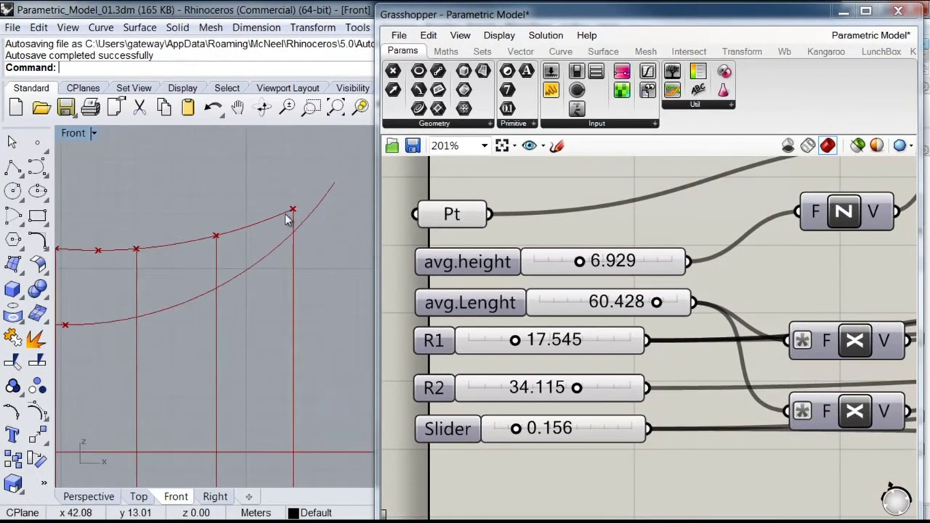
scroll(285, 214, down, 4)
scroll(232, 215, down, 2)
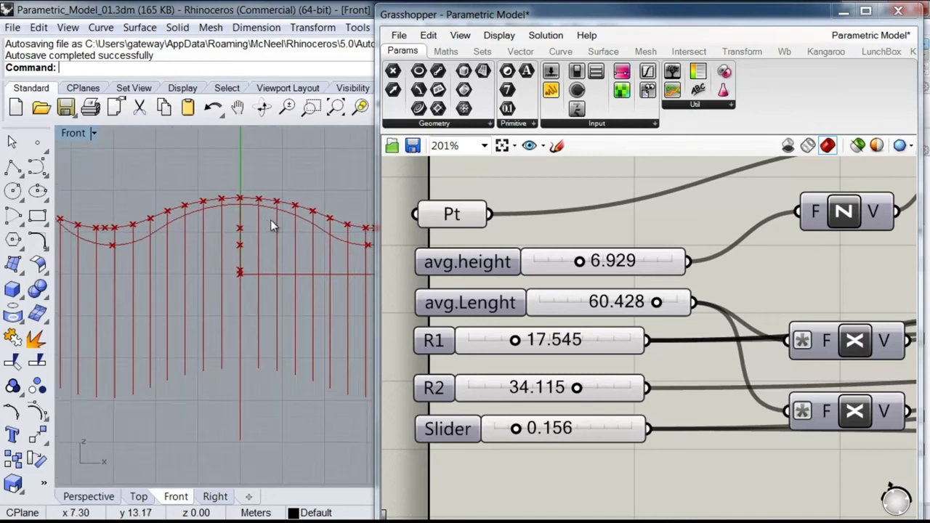
scroll(267, 220, down, 4)
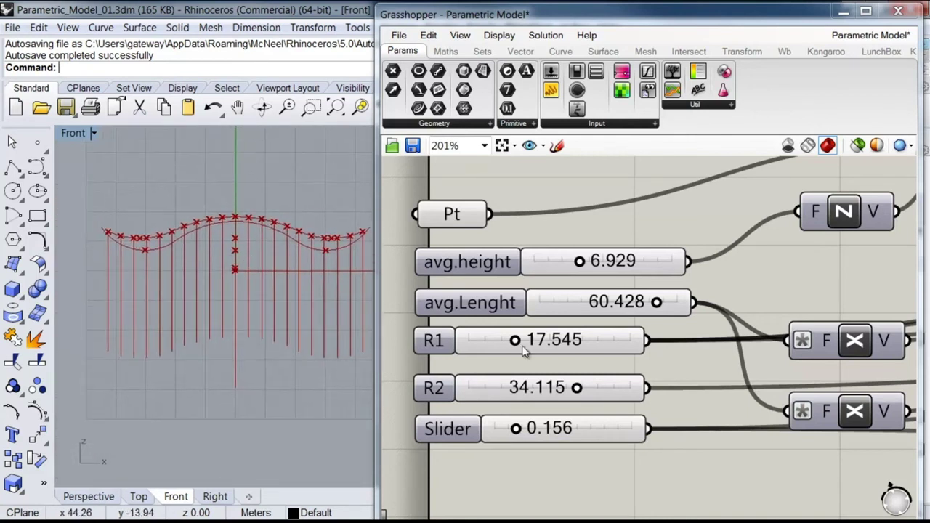
mouse_move(515, 339)
mouse_down()
mouse_move(525, 340)
mouse_move(516, 340)
mouse_up()
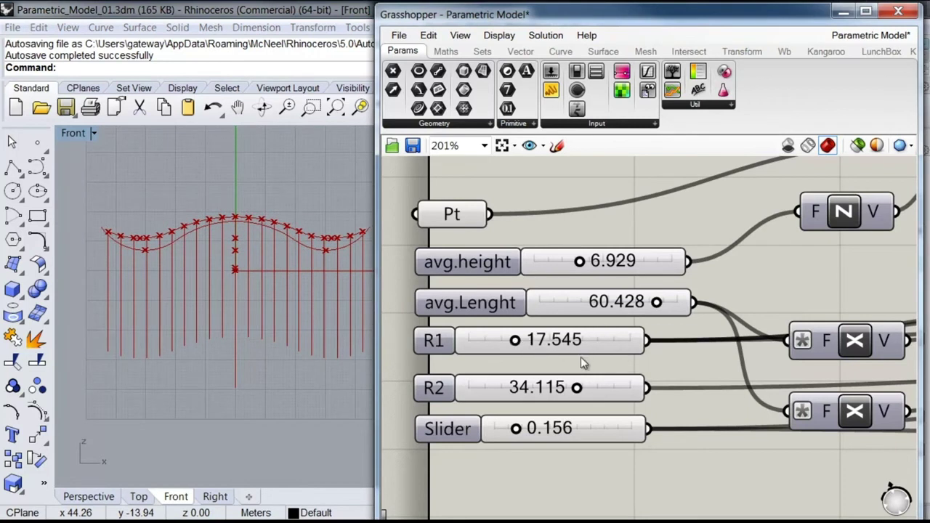
right_drag(230, 263, 200, 268)
scroll(200, 268, down, 2)
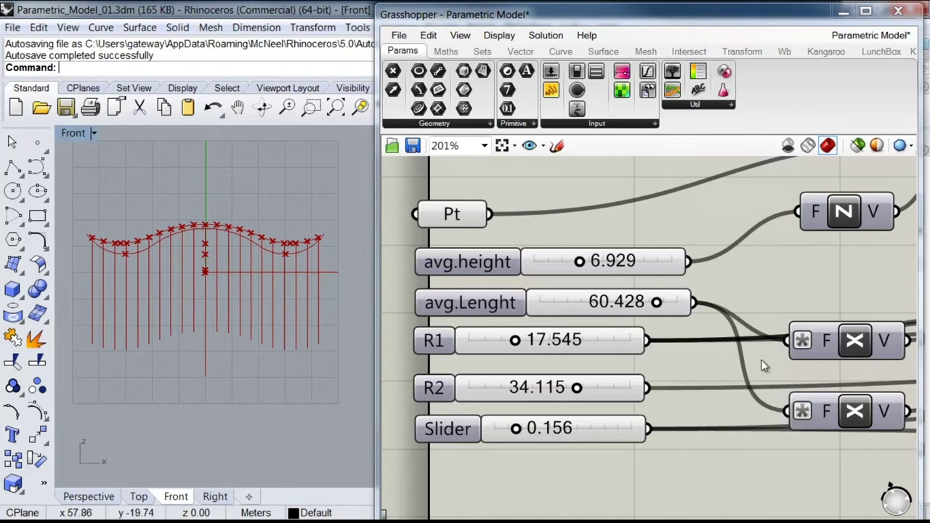
scroll(764, 352, down, 6)
right_drag(763, 352, 732, 340)
scroll(672, 348, down, 3)
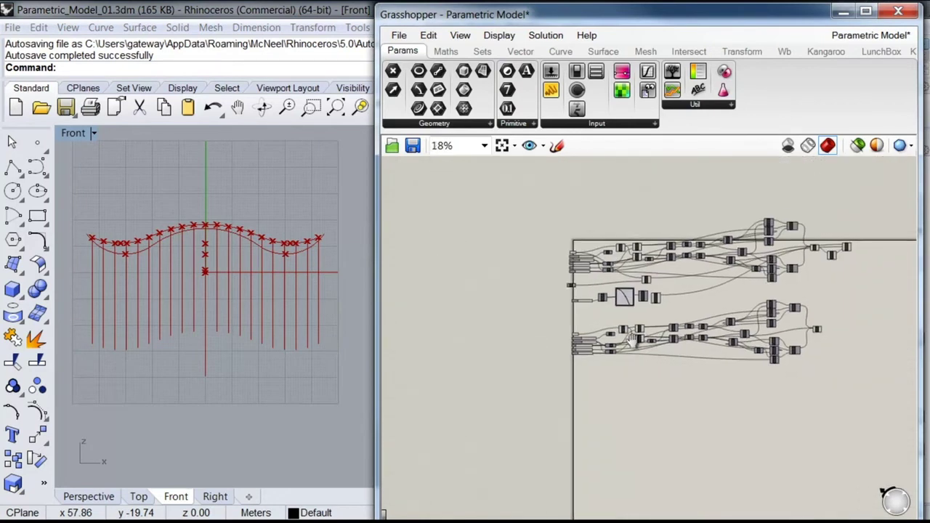
right_drag(593, 344, 479, 356)
scroll(634, 332, up, 8)
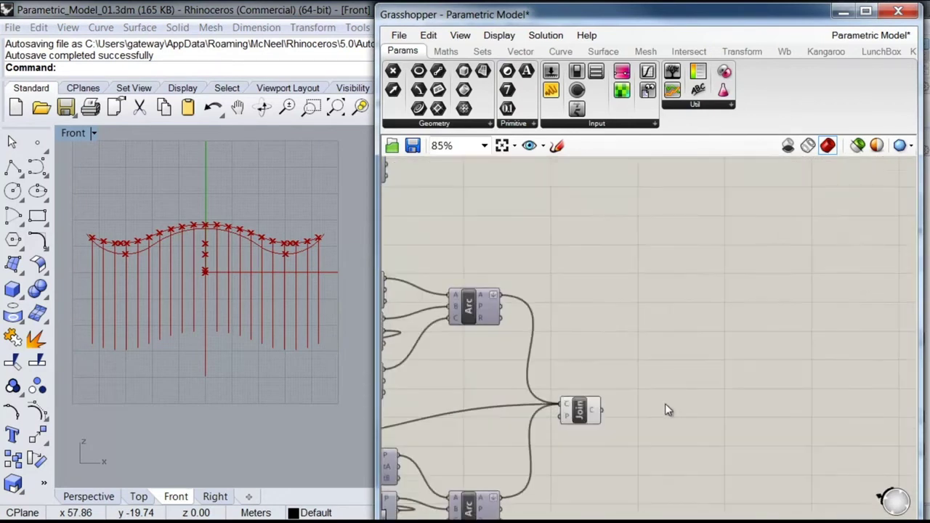
right_drag(665, 408, 664, 344)
scroll(629, 353, up, 2)
scroll(629, 353, down, 3)
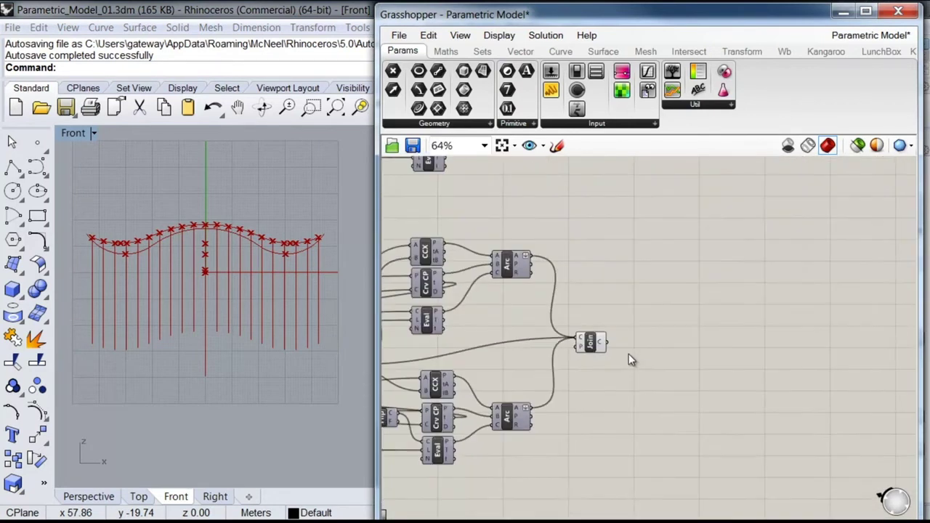
scroll(629, 353, down, 4)
scroll(647, 316, up, 2)
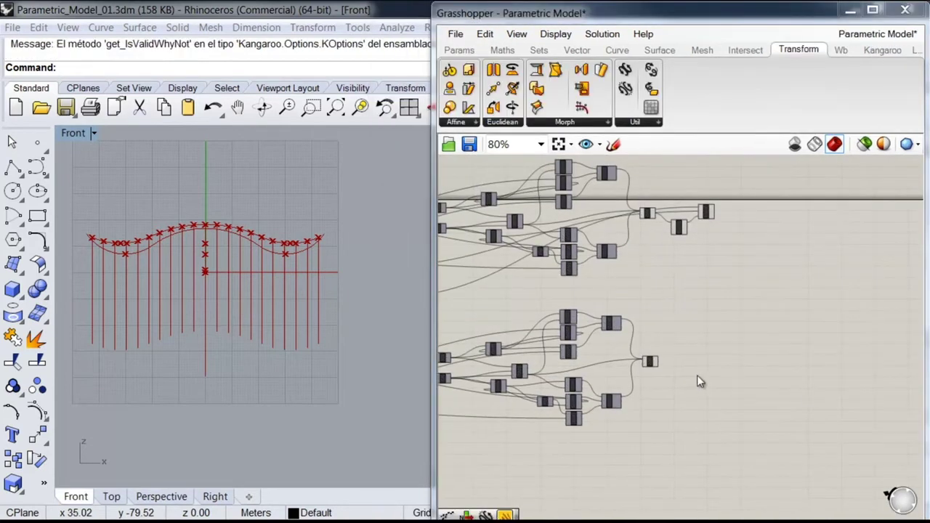
- Maximize Rhino's Perspective view and orbit to a new angle on the arches
double_click(73, 133)
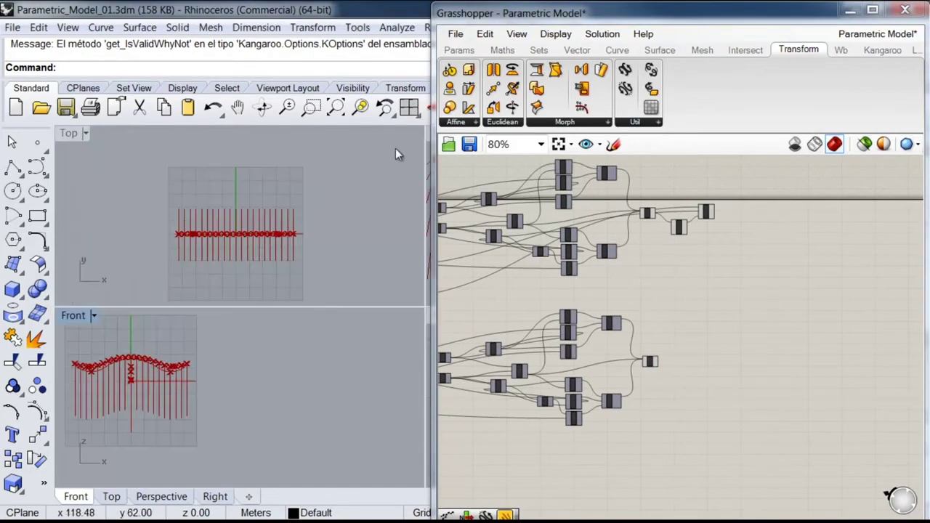
click(430, 141)
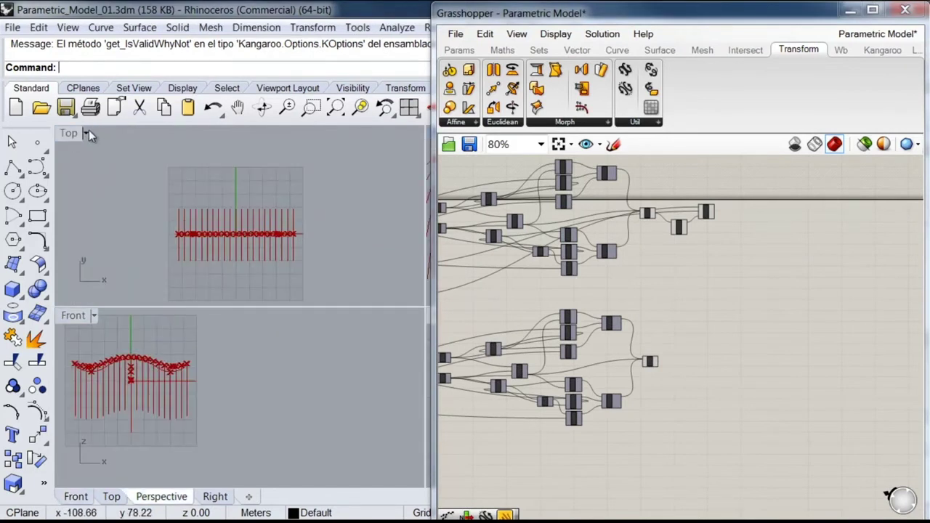
double_click(431, 141)
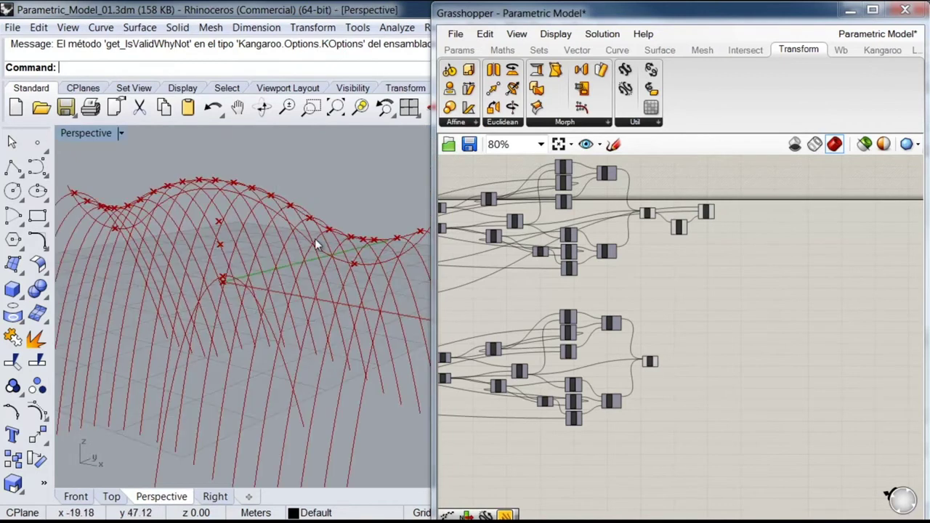
right_drag(310, 254, 280, 270)
scroll(273, 298, up, 2)
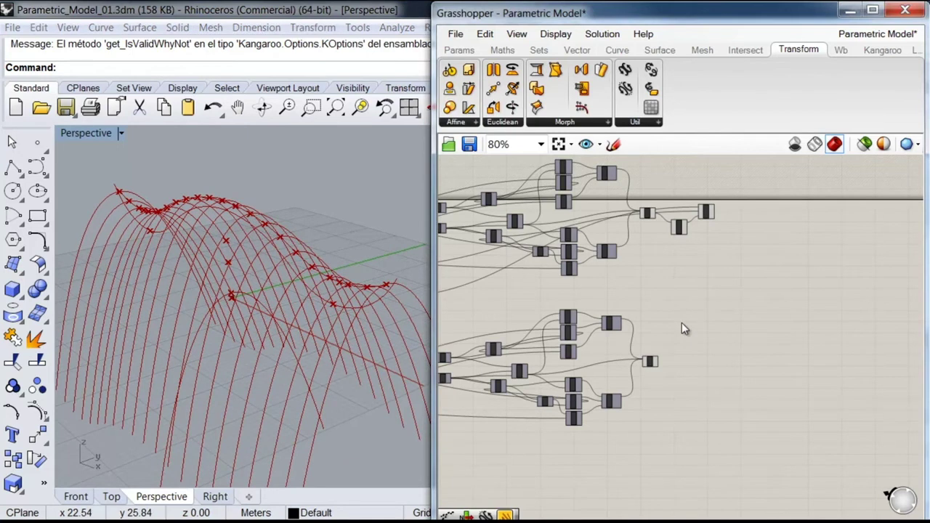
- Preview the curves of the upper output component and the Join component
click(708, 211)
click(650, 363)
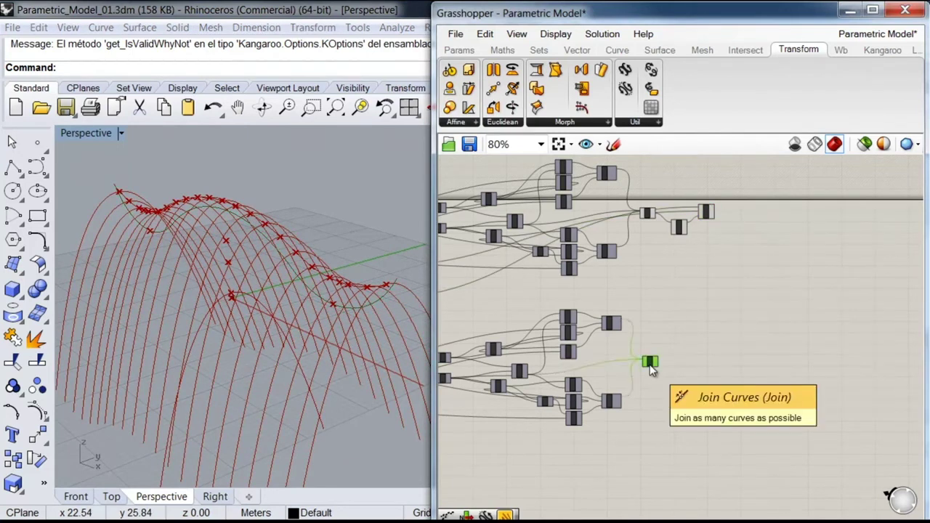
click(688, 339)
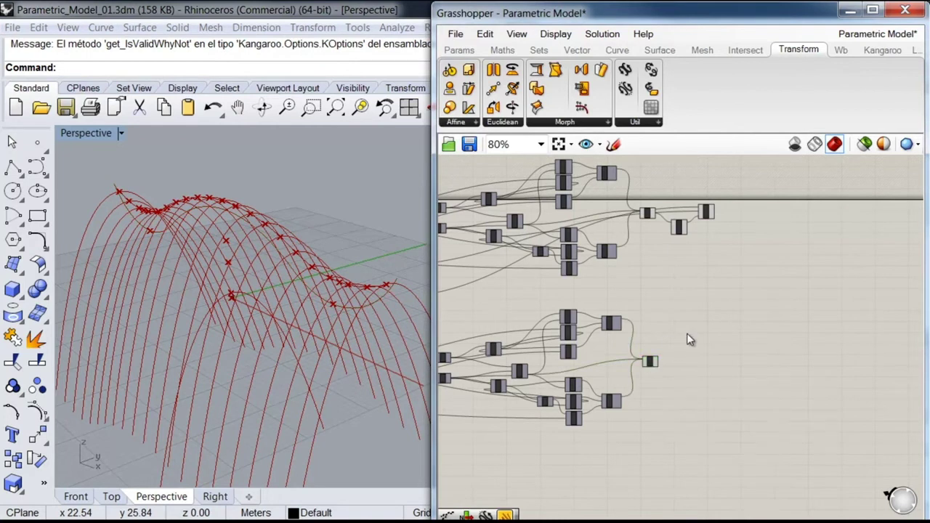
- Rearrange components on the canvas so Orient and Join sit together in view
scroll(683, 341, down, 3)
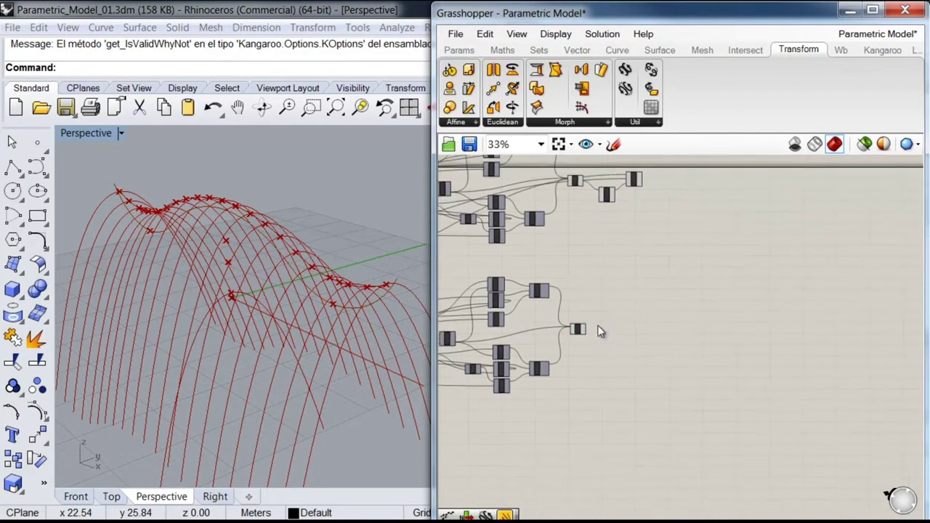
right_drag(602, 236, 587, 272)
drag(600, 186, 563, 337)
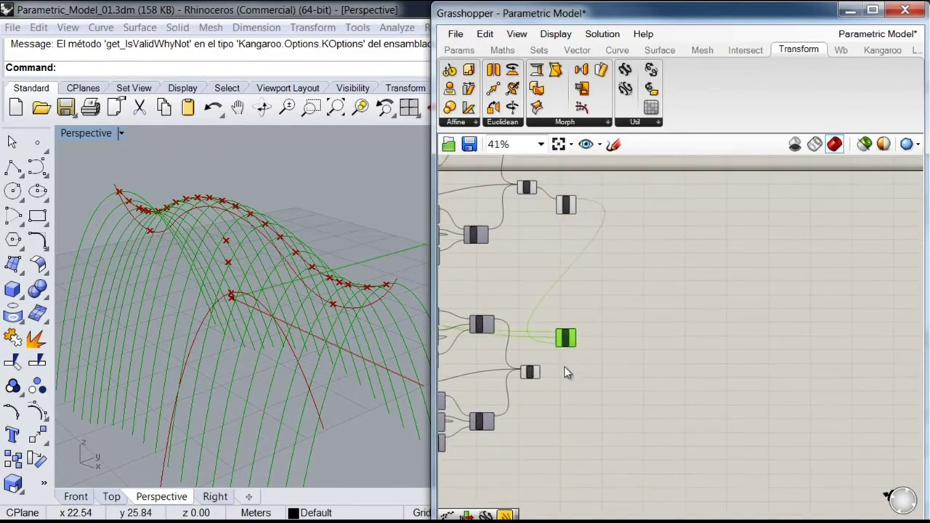
scroll(564, 353, up, 3)
scroll(565, 279, up, 4)
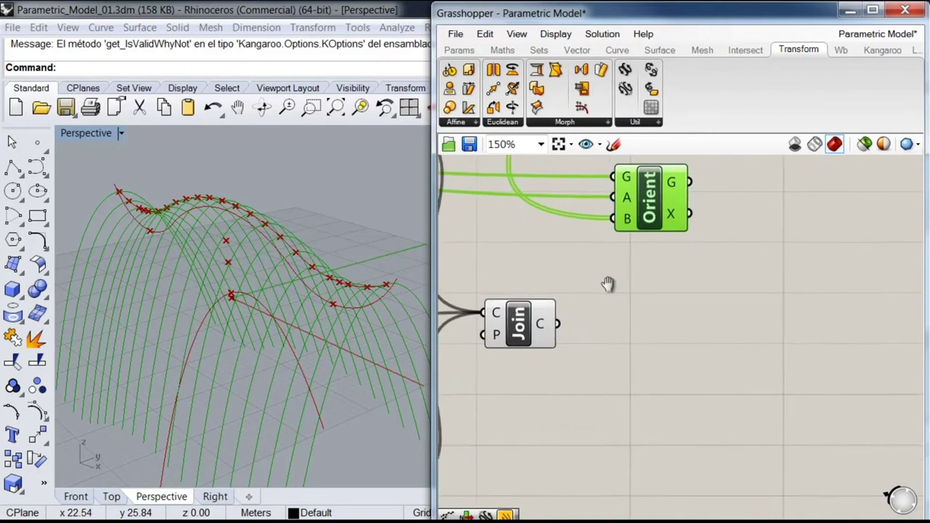
right_drag(675, 196, 726, 218)
drag(726, 210, 749, 203)
- Select Join and confirm its C output is a single joined planar curve
click(565, 346)
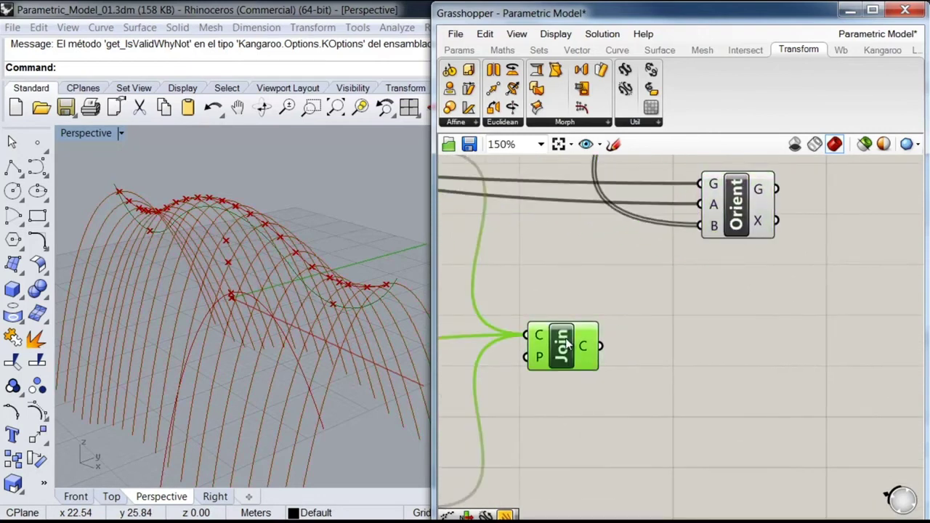
right_drag(687, 320, 706, 322)
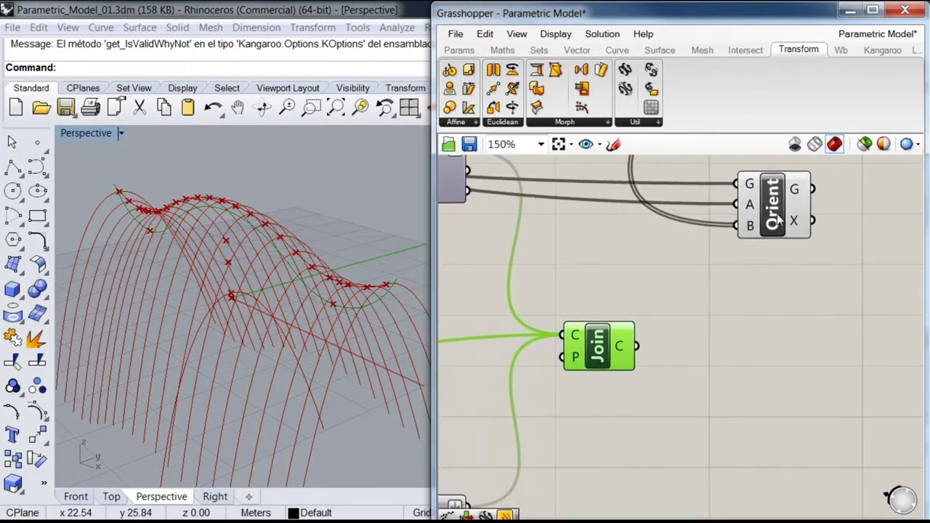
drag(781, 222, 791, 213)
click(623, 356)
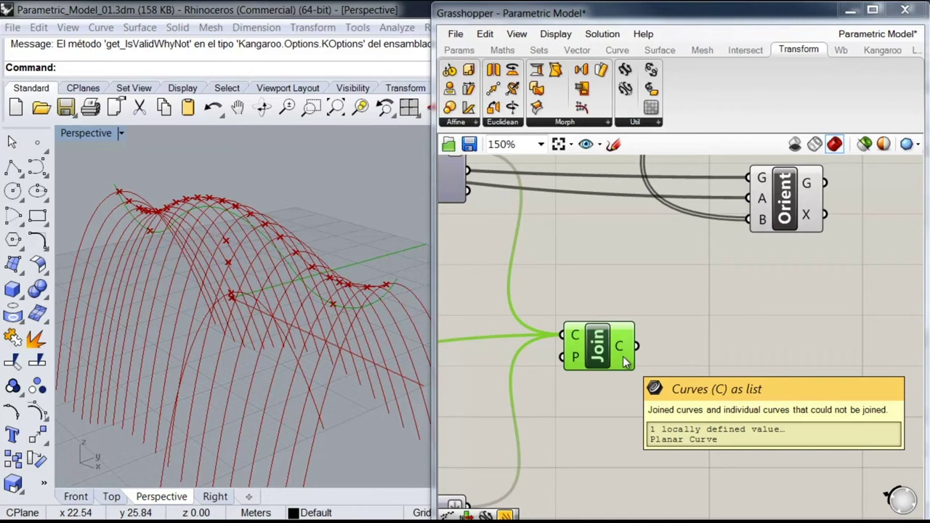
click(632, 421)
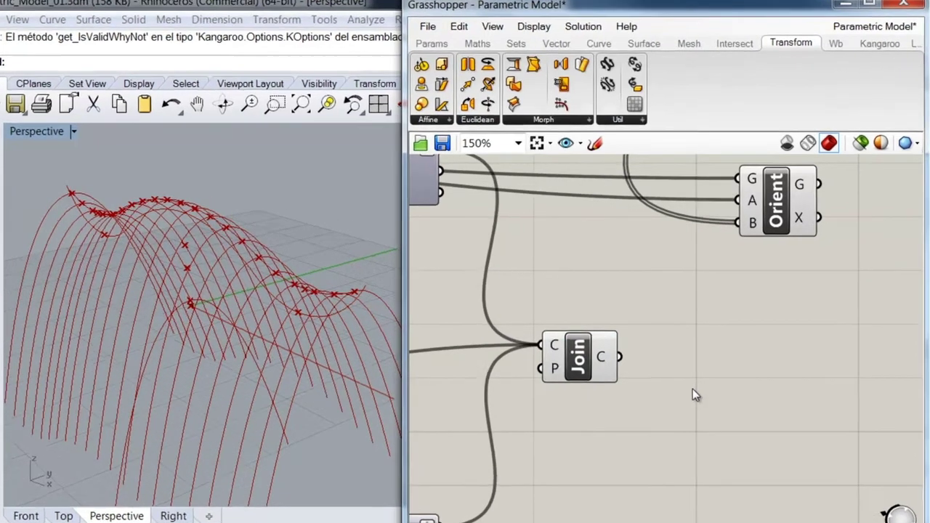
- Add an Extrude component fed by Join's C output as its base
double_click(706, 376)
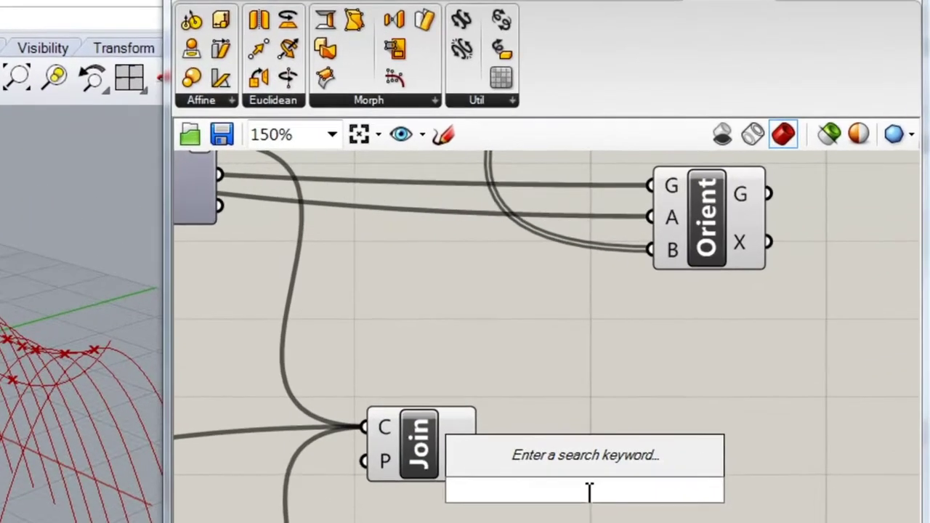
text(extrude)
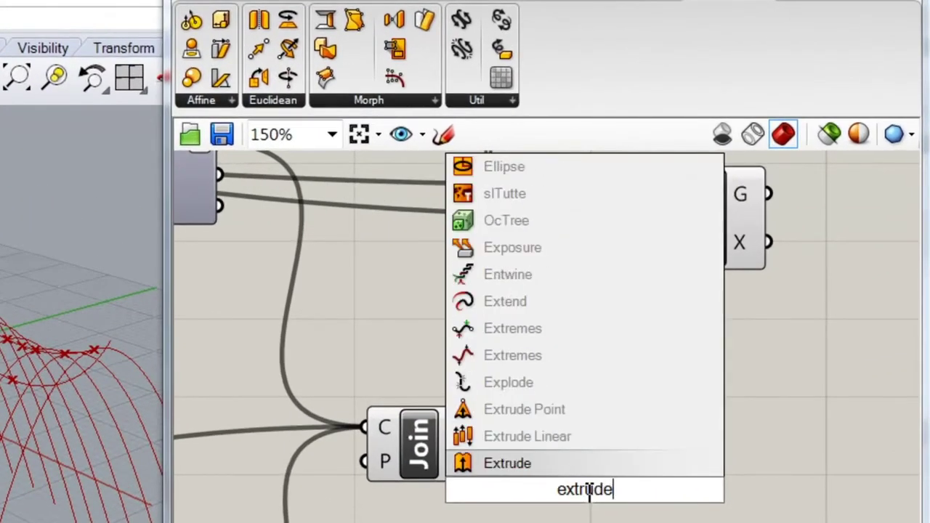
key(Up)
key(Down)
key(Return)
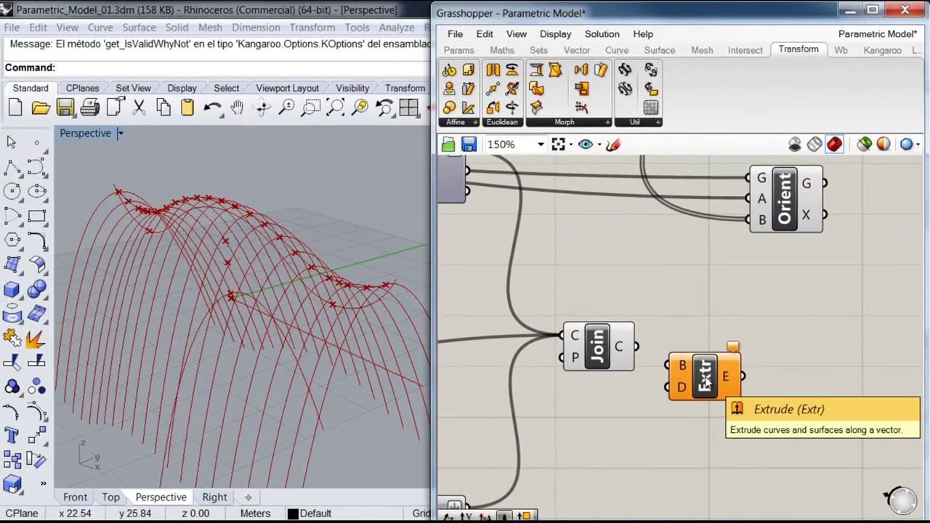
drag(706, 381, 636, 346)
drag(756, 350, 794, 350)
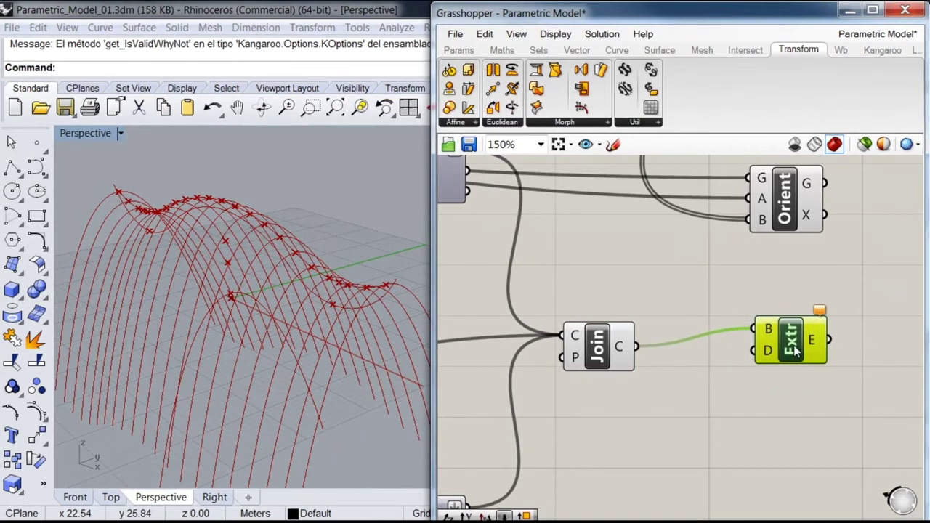
- Add a Unit Y vector as the extrusion direction and preview the surface
double_click(686, 445)
text(y)
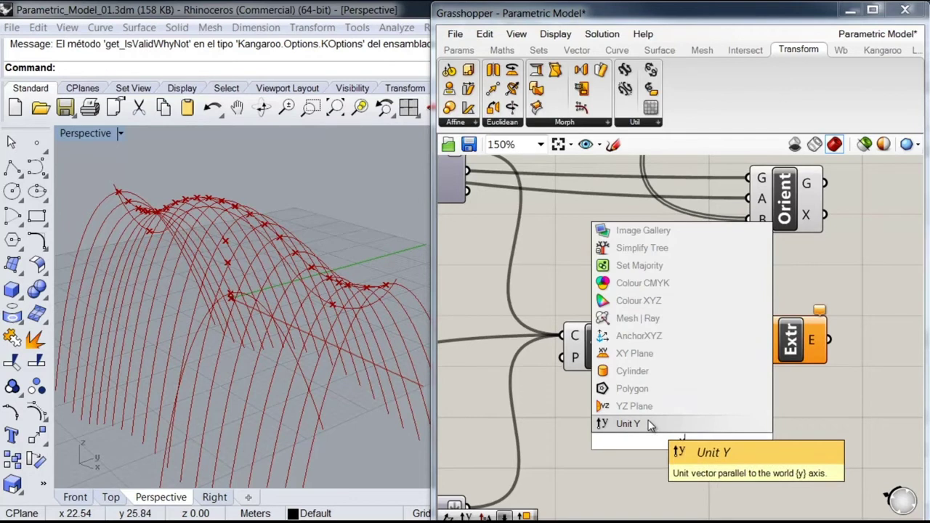
click(648, 424)
drag(717, 441, 754, 356)
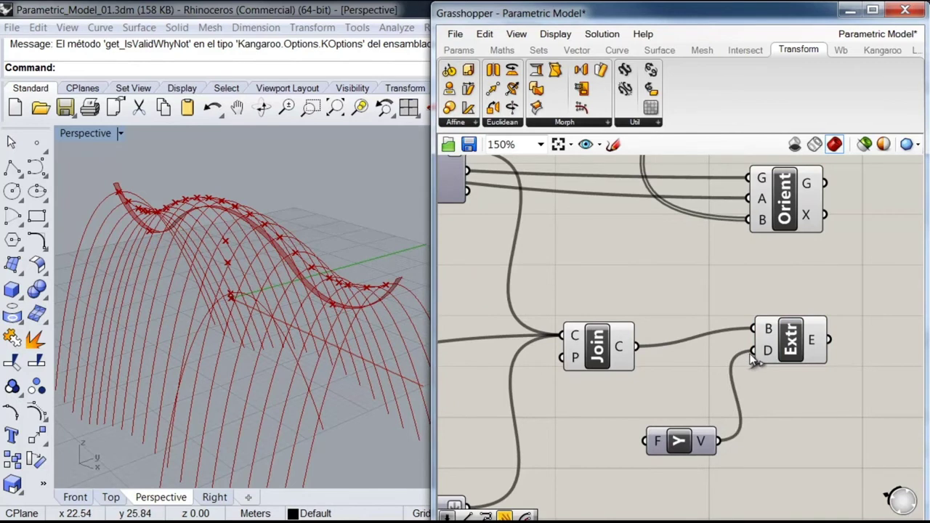
click(790, 349)
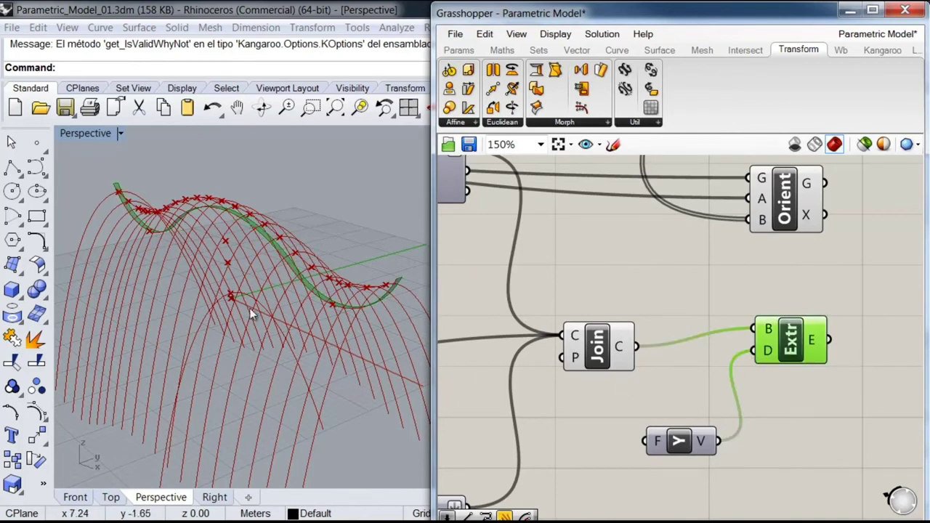
right_drag(257, 304, 244, 338)
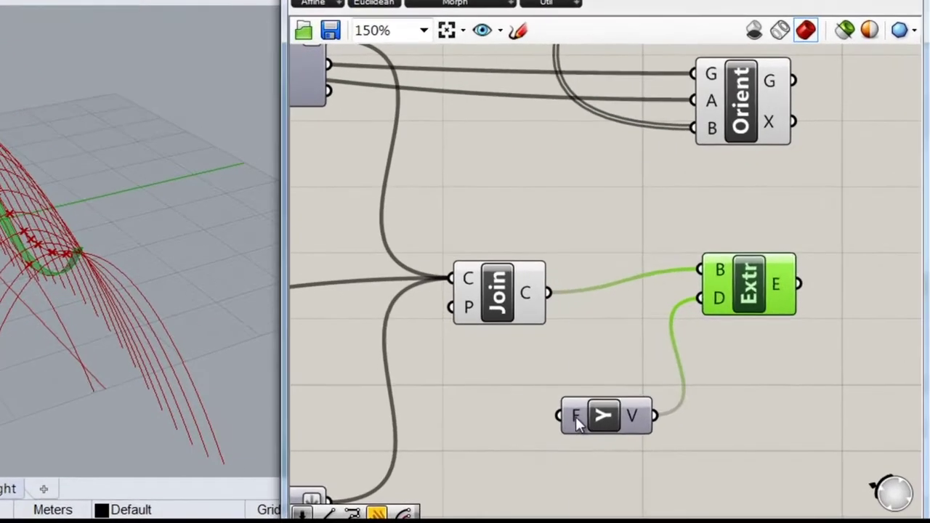
- Set the Unit Y factor to 15 and orbit to view the extruded surface
right_click(575, 416)
mouse_move(660, 368)
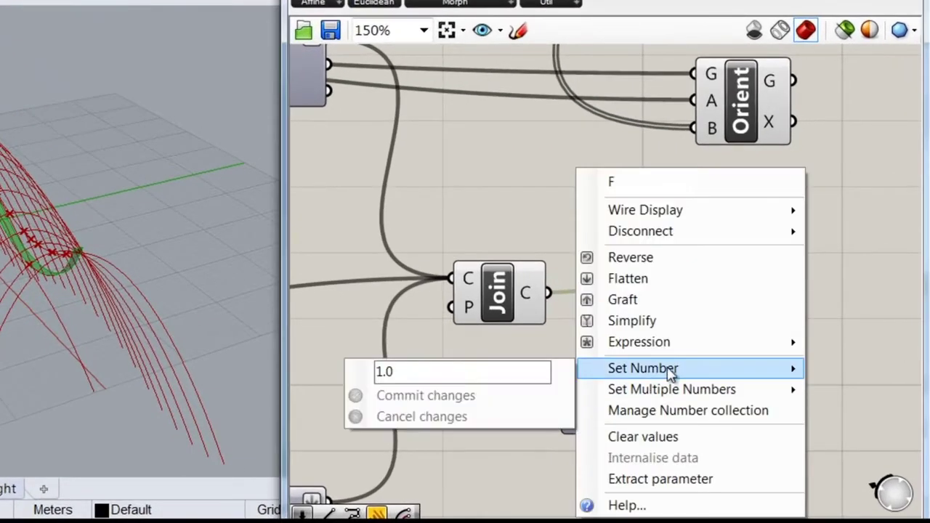
drag(480, 368, 377, 373)
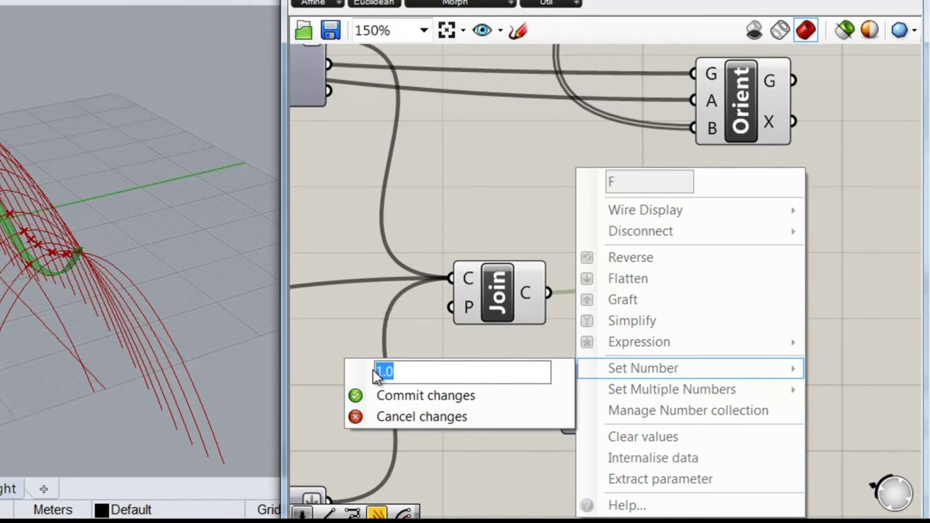
text(15)
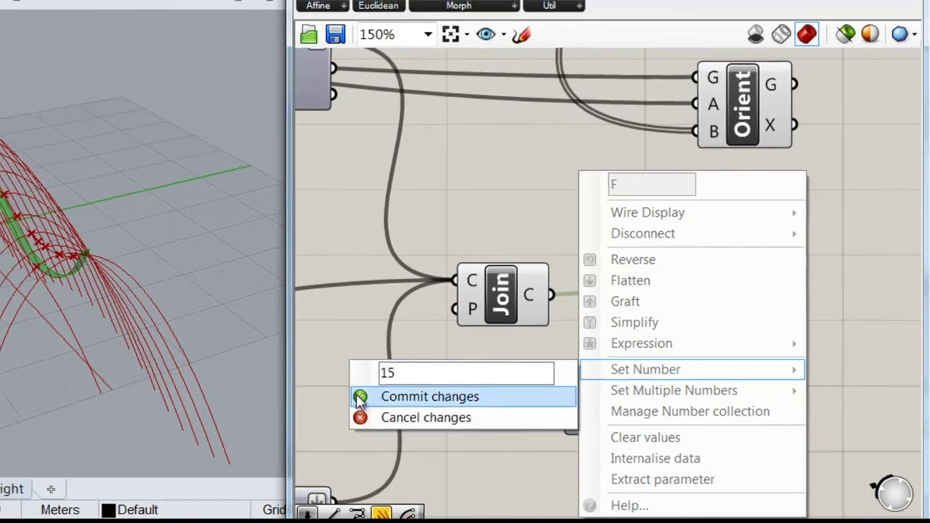
click(422, 395)
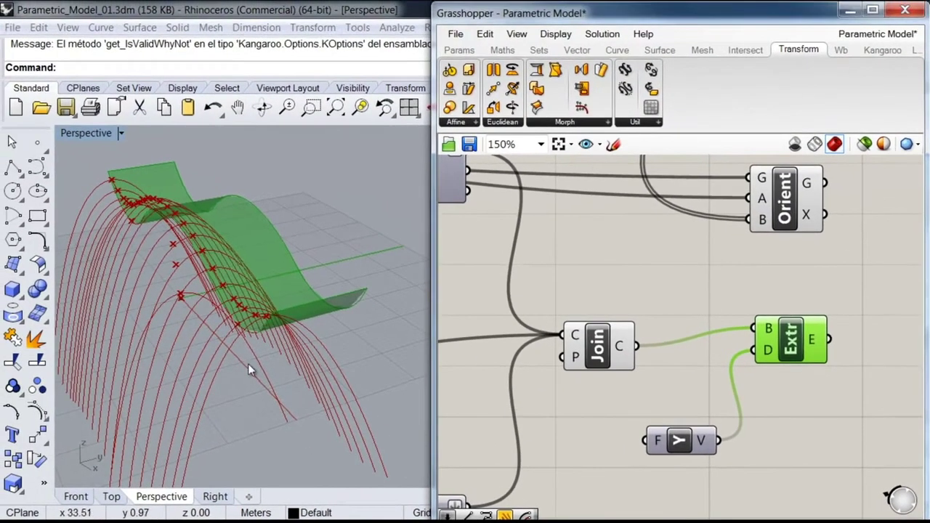
right_drag(181, 292, 278, 312)
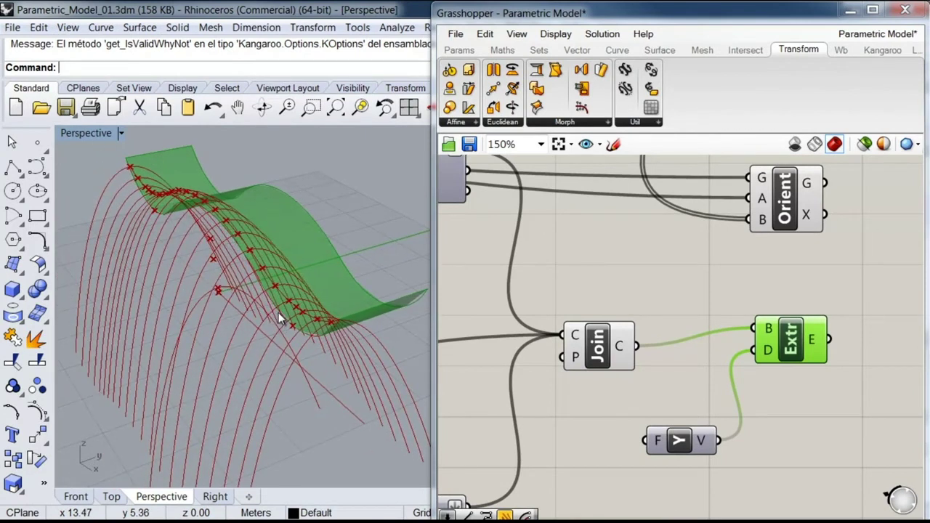
- Duplicate Extrude below and negate its direction input with the expression D*-1
right_drag(816, 415, 804, 314)
alt+drag(745, 231, 774, 338)
right_click(751, 342)
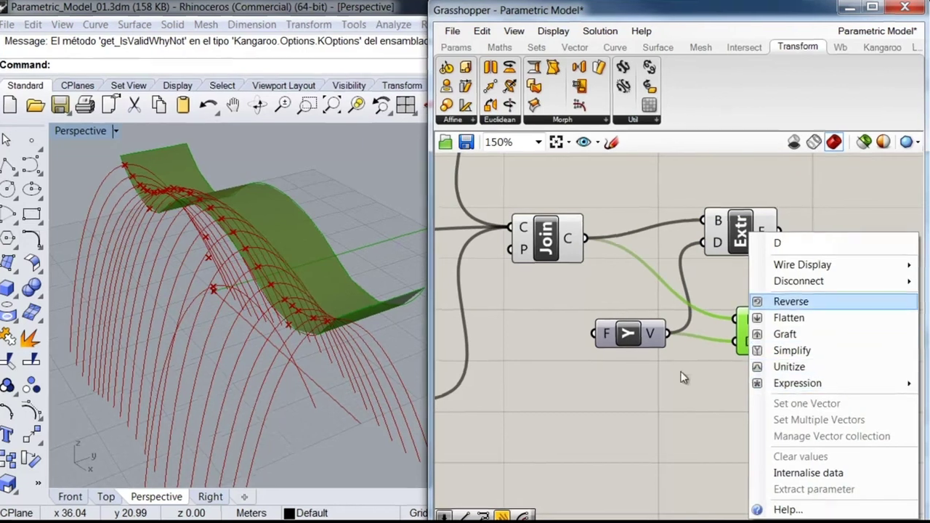
click(791, 302)
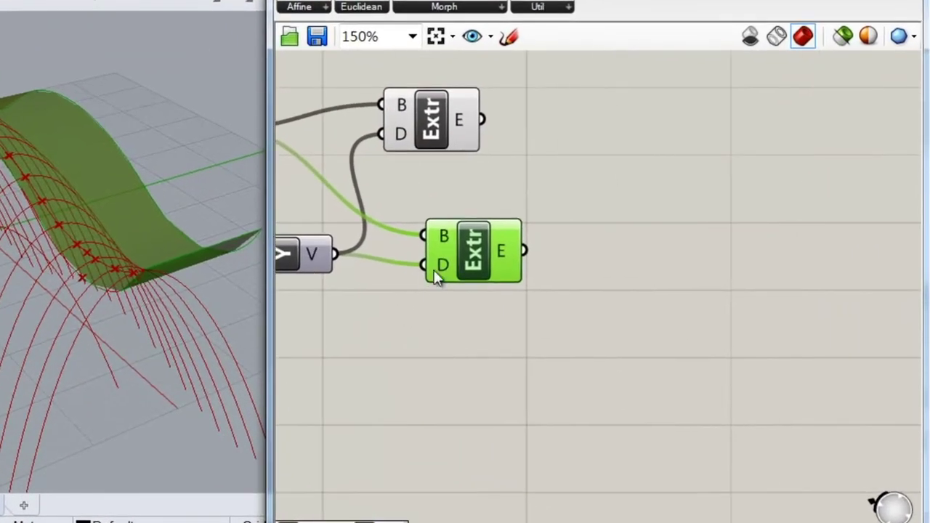
right_click(435, 279)
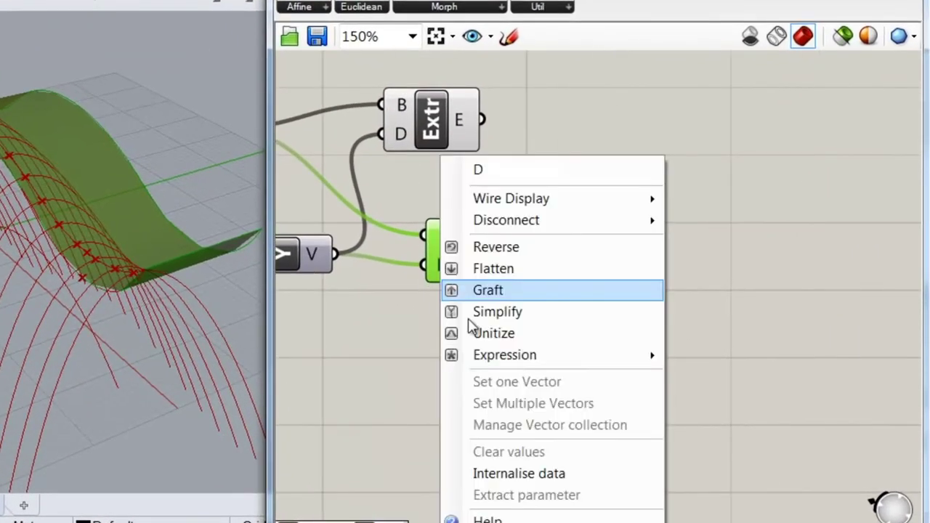
mouse_move(454, 360)
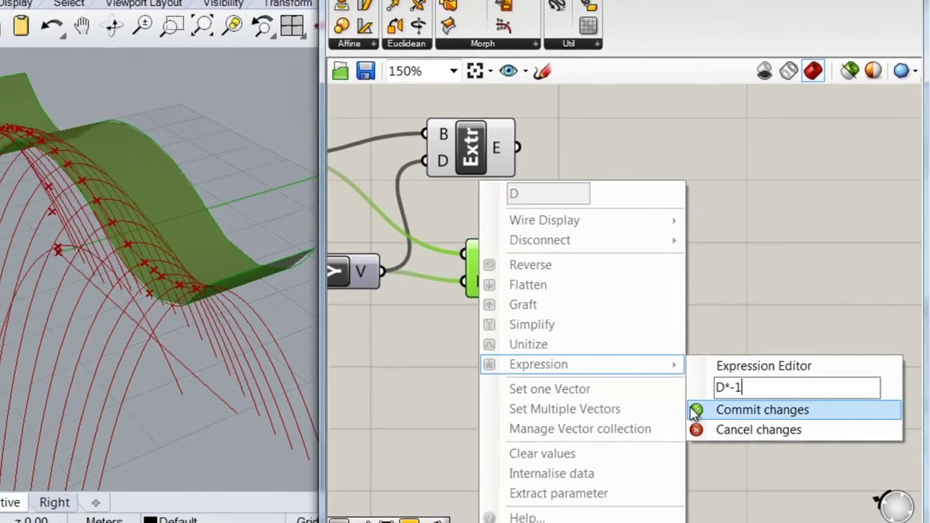
click(747, 404)
- Compare both extrusions in an orbited view and tidy Orient and Extrude on the canvas
click(658, 305)
right_drag(568, 231, 618, 236)
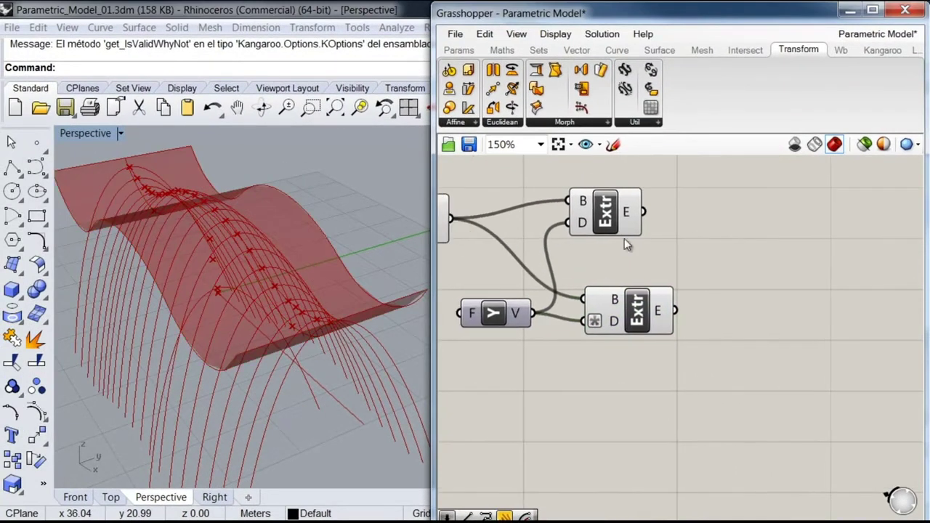
click(618, 229)
click(675, 261)
right_drag(675, 261, 733, 270)
right_drag(305, 291, 268, 357)
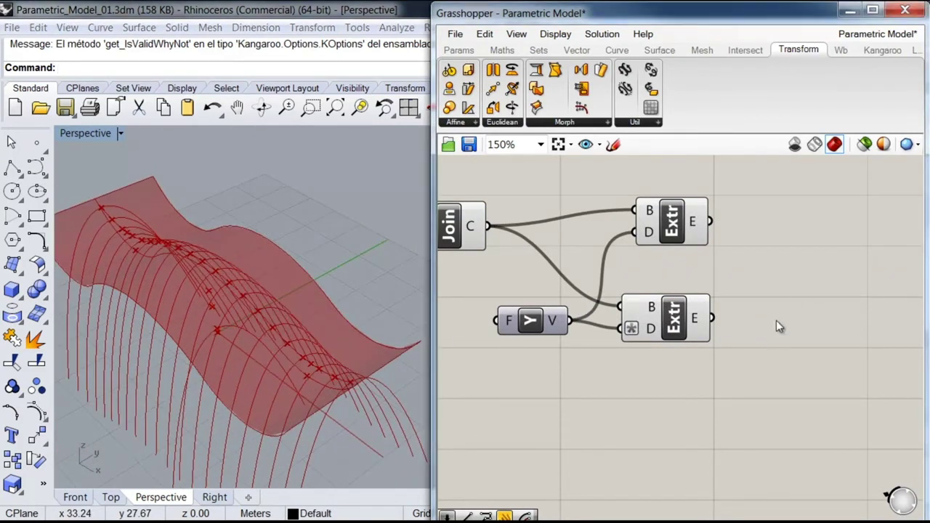
scroll(779, 318, down, 2)
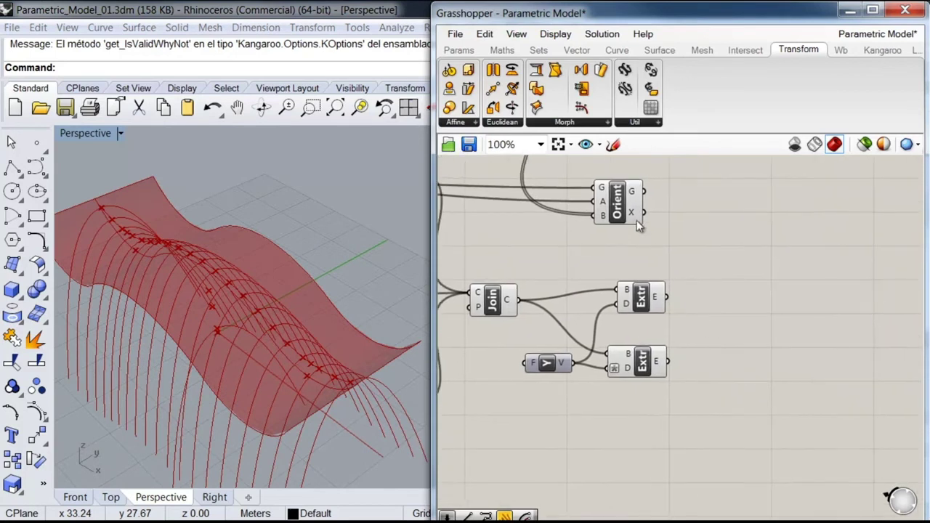
drag(631, 218, 654, 256)
click(694, 320)
right_drag(692, 323, 670, 317)
scroll(668, 320, up, 2)
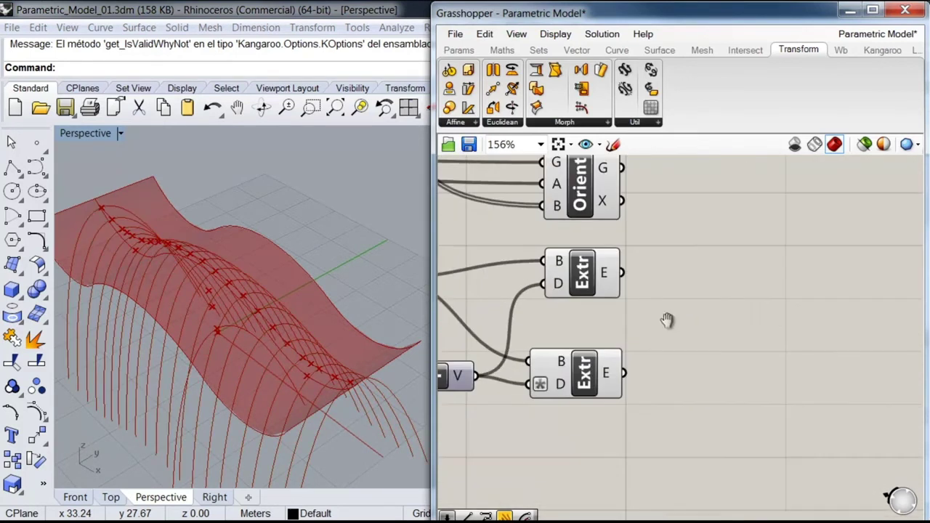
- Add a Split with Breps component and position it on the canvas
double_click(721, 335)
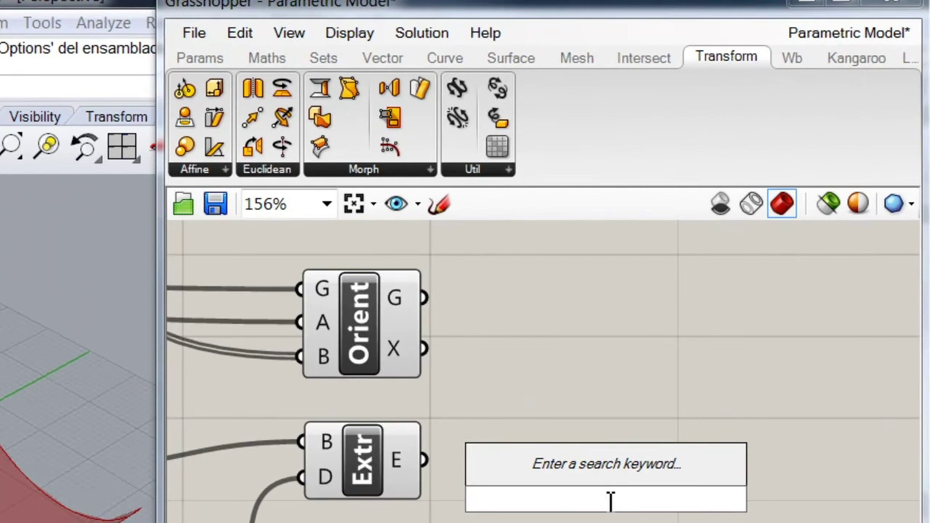
text(spl)
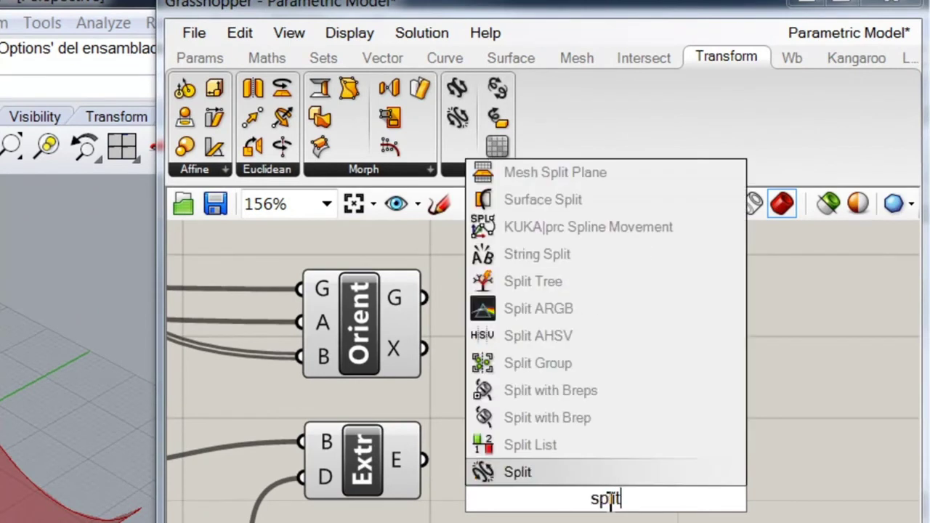
text(it)
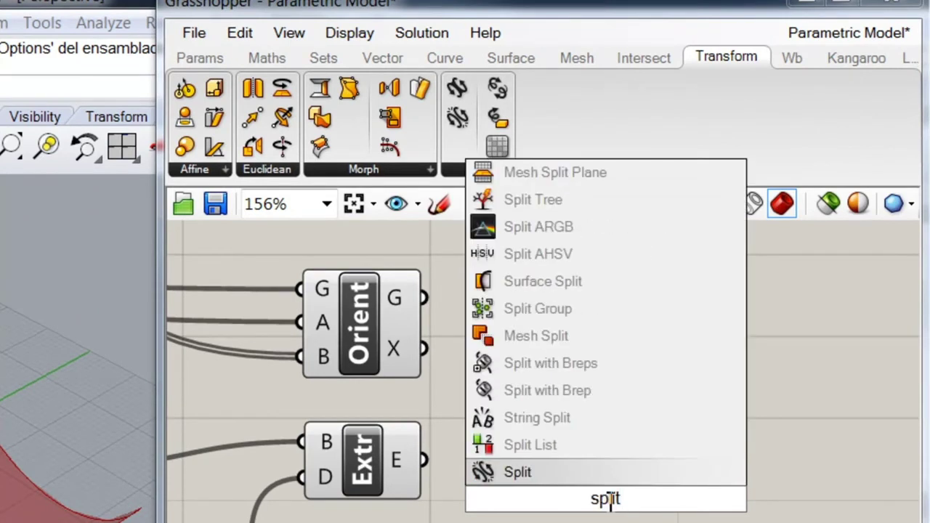
click(592, 366)
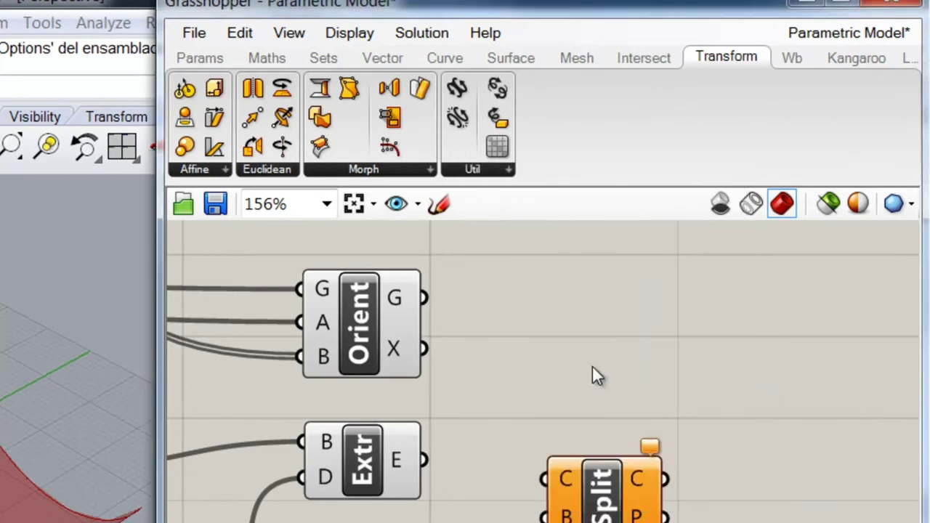
drag(606, 494, 622, 432)
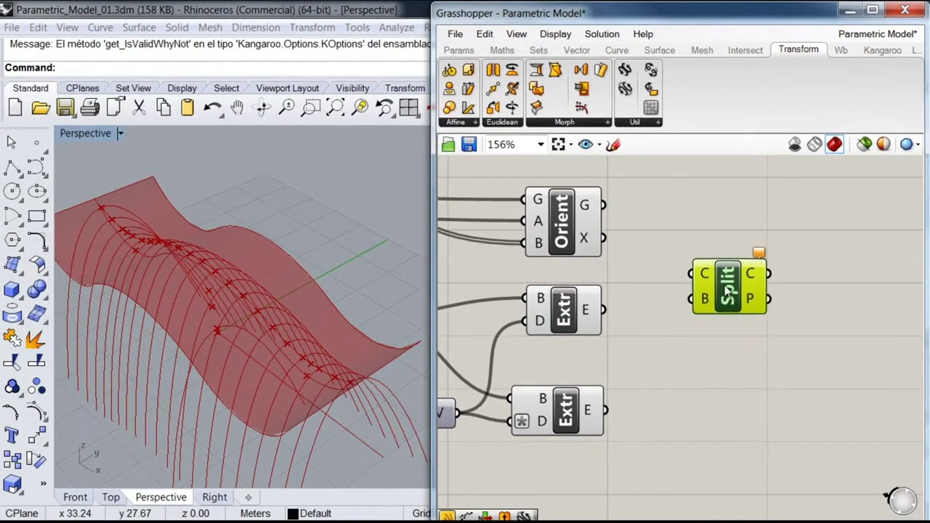
drag(728, 291, 596, 206)
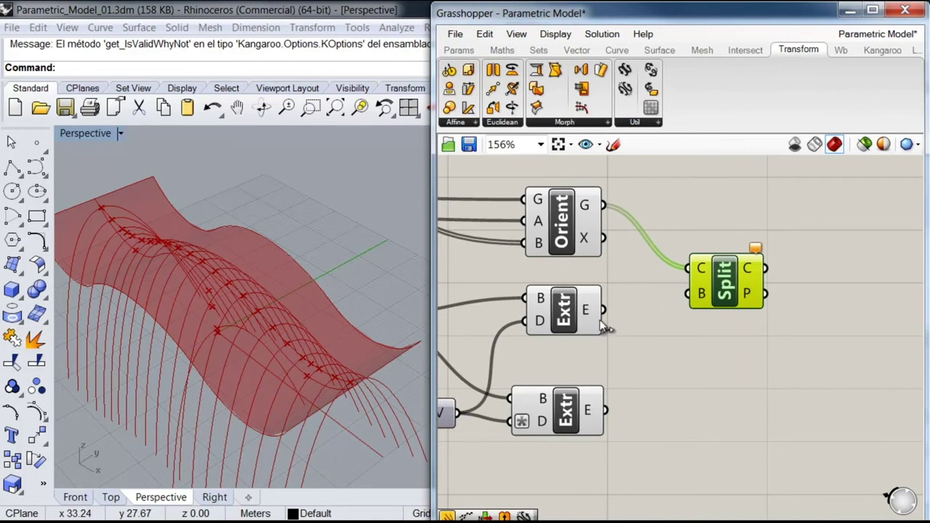
- Connect both extrusions to Split's B input and pan the canvas
drag(606, 310, 687, 294)
shift+drag(607, 411, 677, 302)
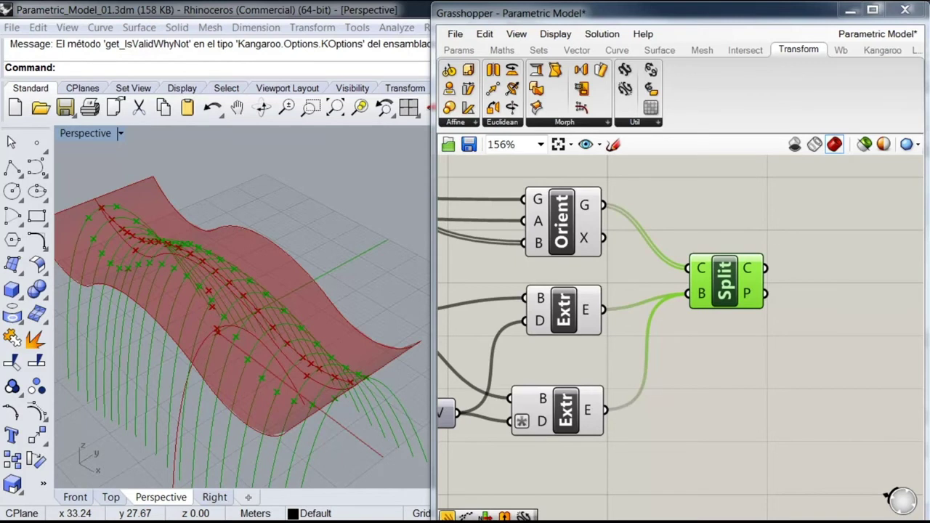
scroll(778, 388, down, 3)
right_drag(778, 388, 629, 332)
scroll(637, 324, up, 1)
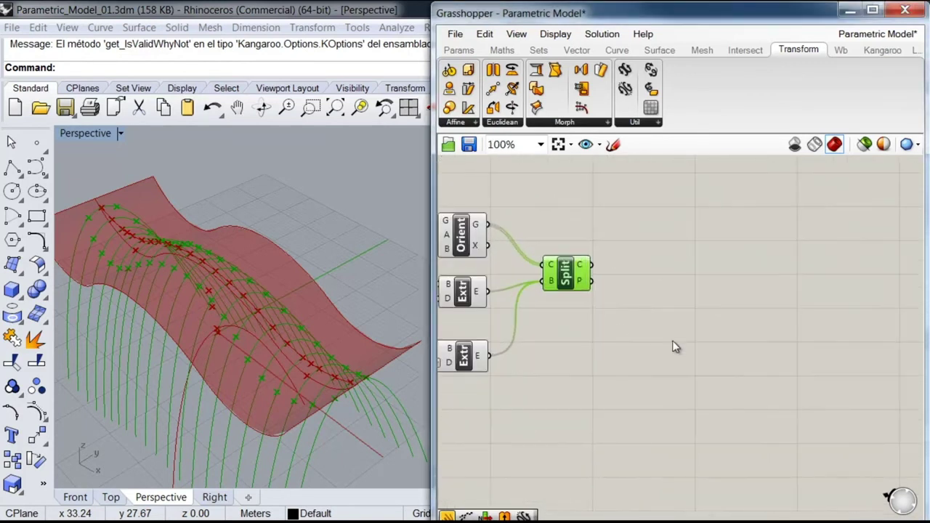
- Add a Panel fed by Split's C output, listing three planar curves per branch
double_click(707, 352)
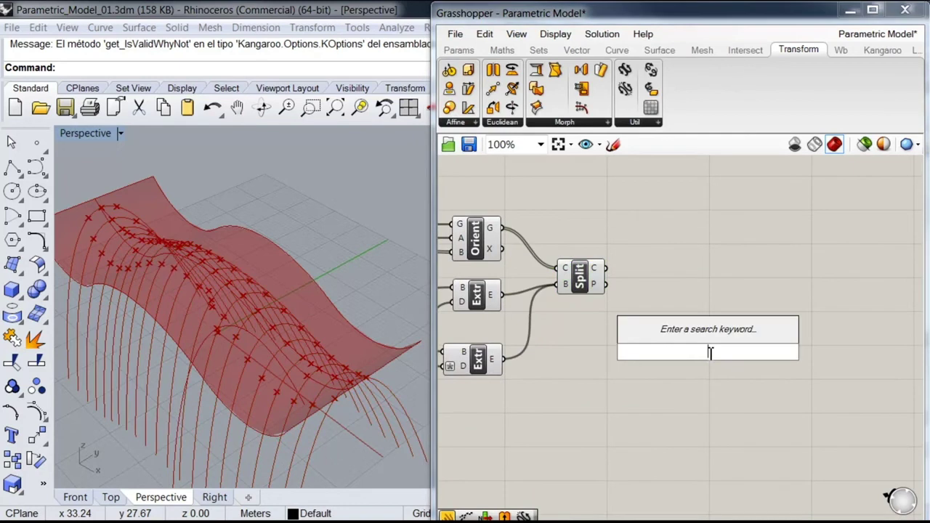
text(pane)
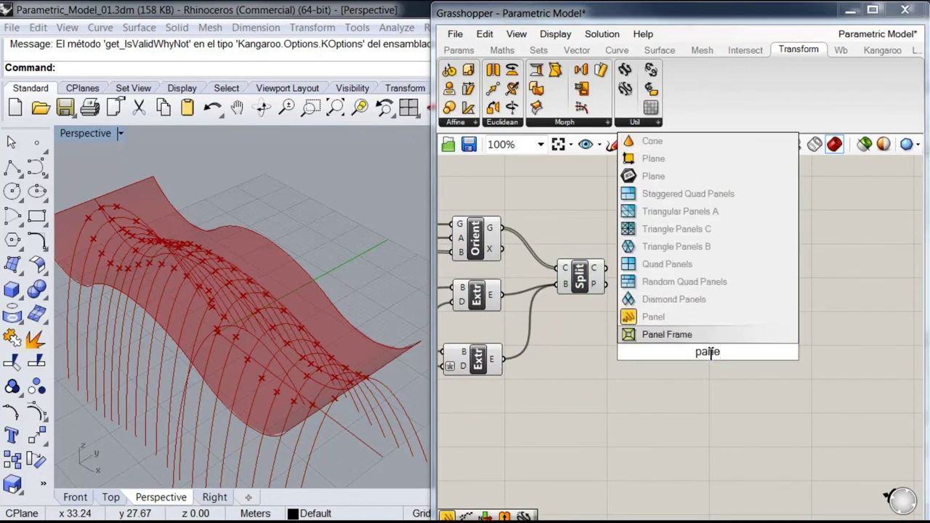
click(653, 317)
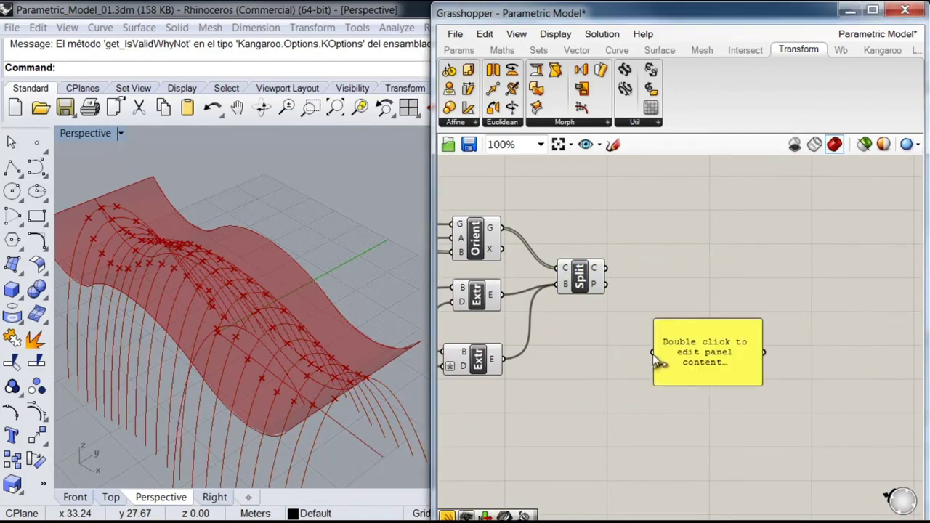
drag(646, 350, 715, 456)
scroll(661, 263, up, 1)
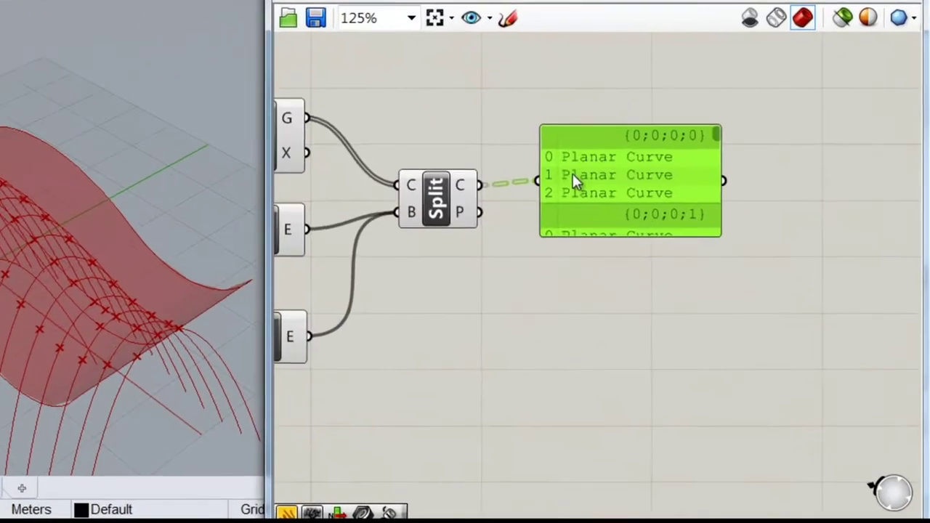
scroll(596, 196, up, 1)
drag(749, 147, 715, 162)
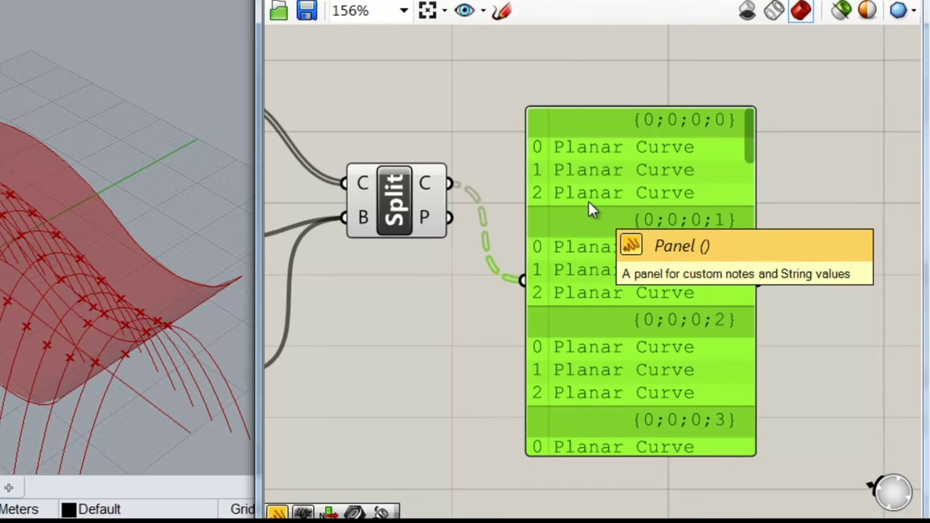
- Place a List Item component beside the panel
click(828, 218)
double_click(809, 204)
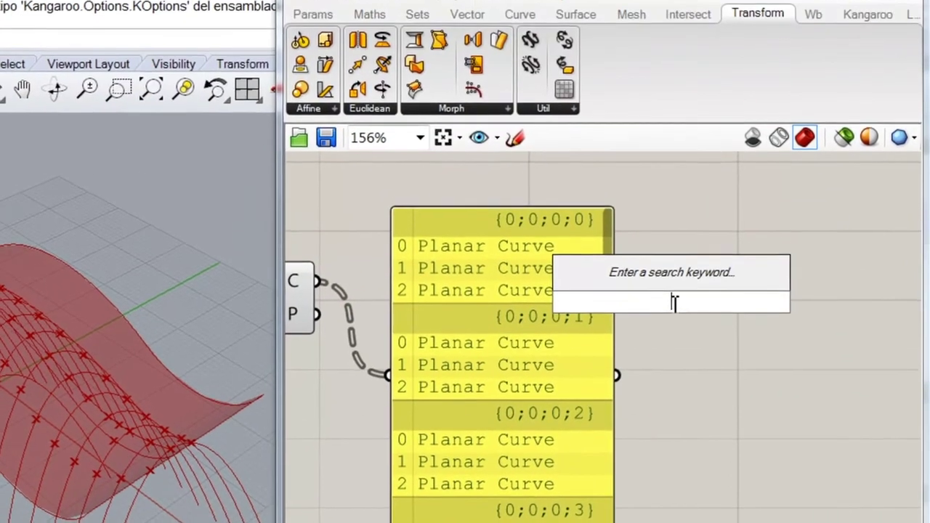
text(item)
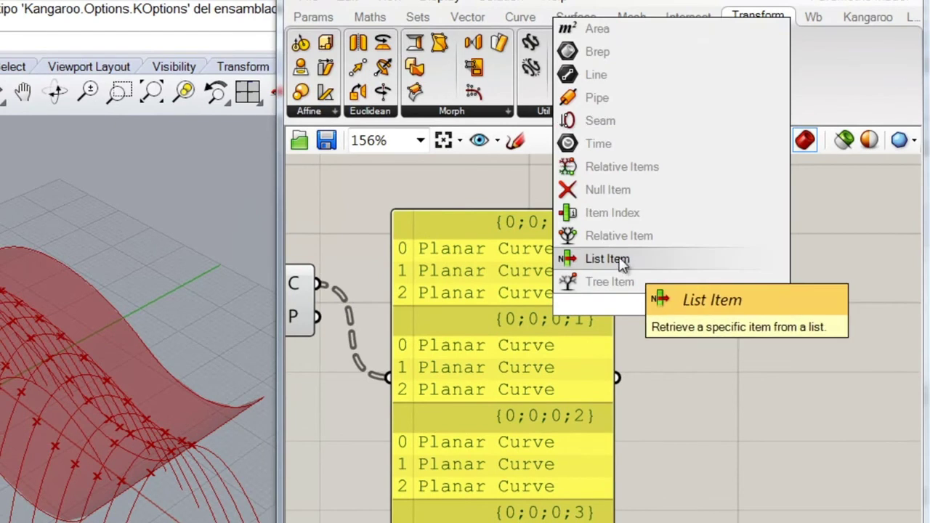
click(610, 259)
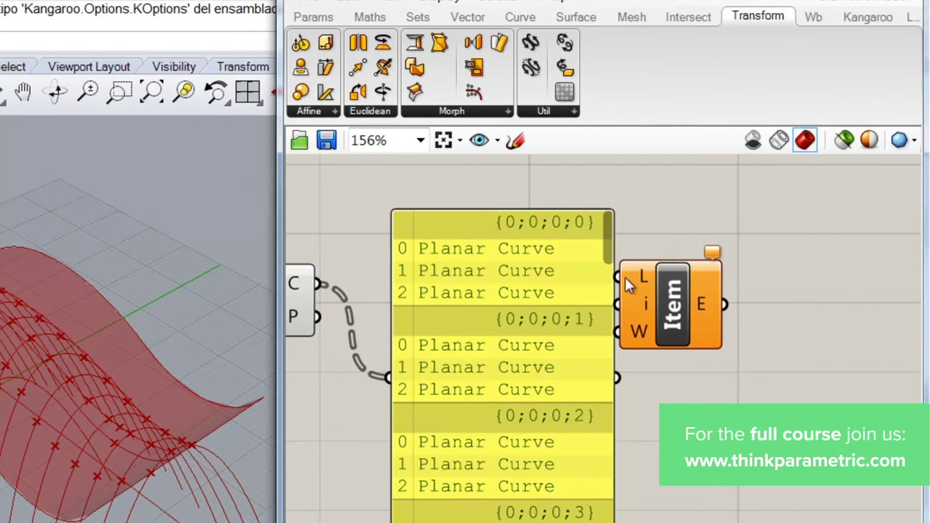
- Wire Split's C curves into List Item's L input
drag(619, 277, 318, 283)
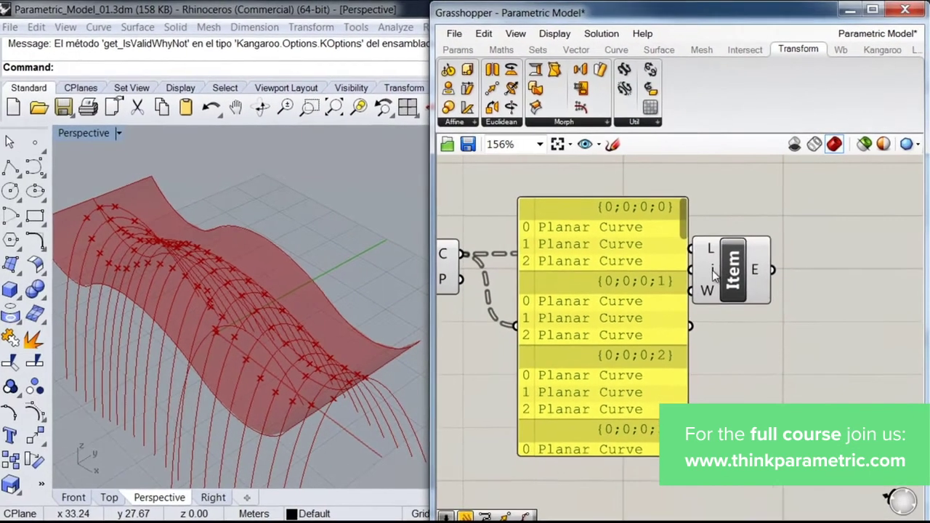
right_click(643, 304)
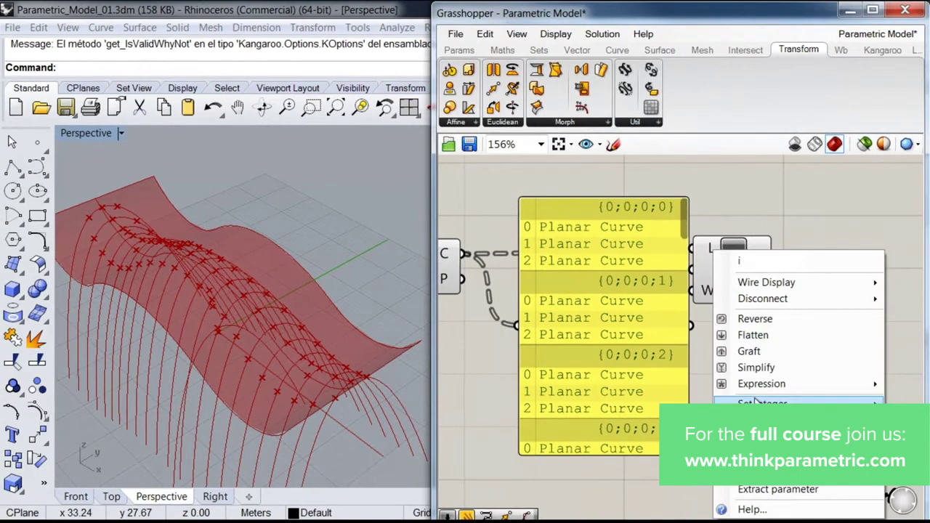
click(686, 377)
right_drag(716, 337, 591, 287)
- Set List Item's i index input to the integer 1
right_click(589, 217)
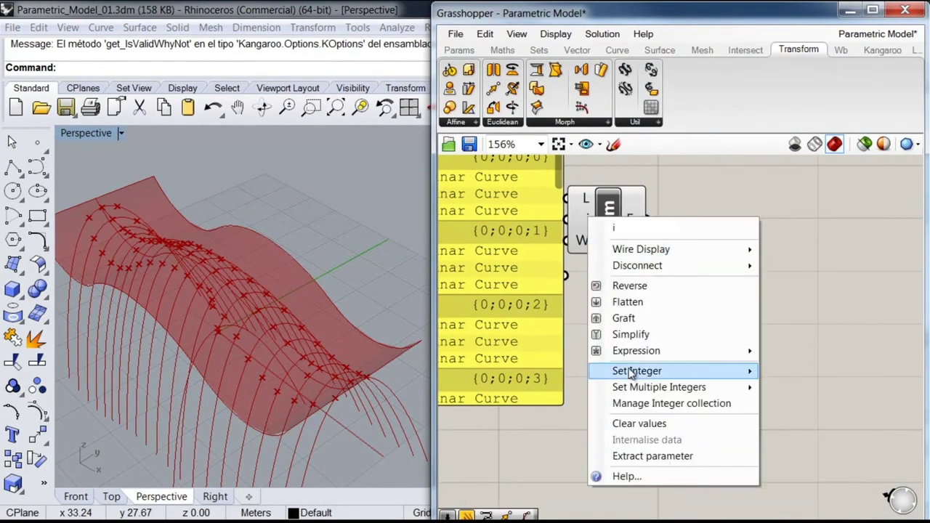
mouse_move(631, 371)
click(488, 373)
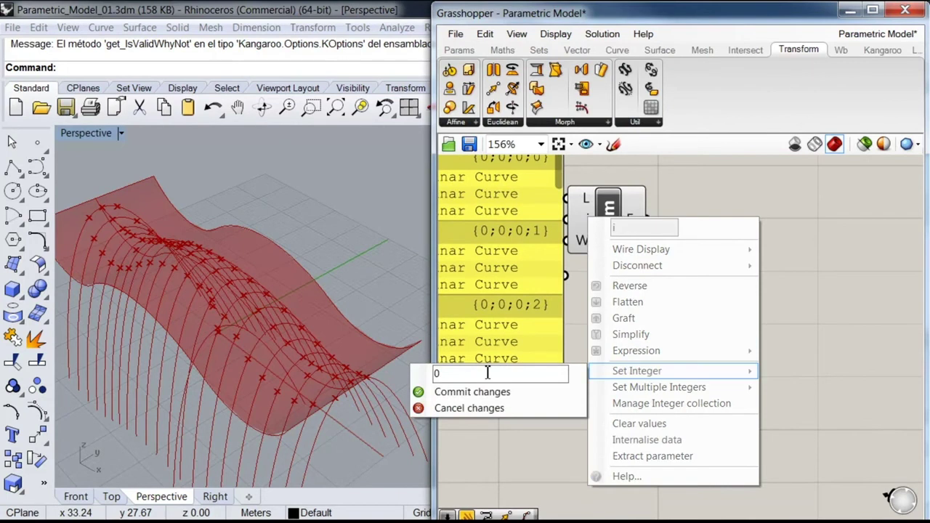
key(BackSpace)
text(1)
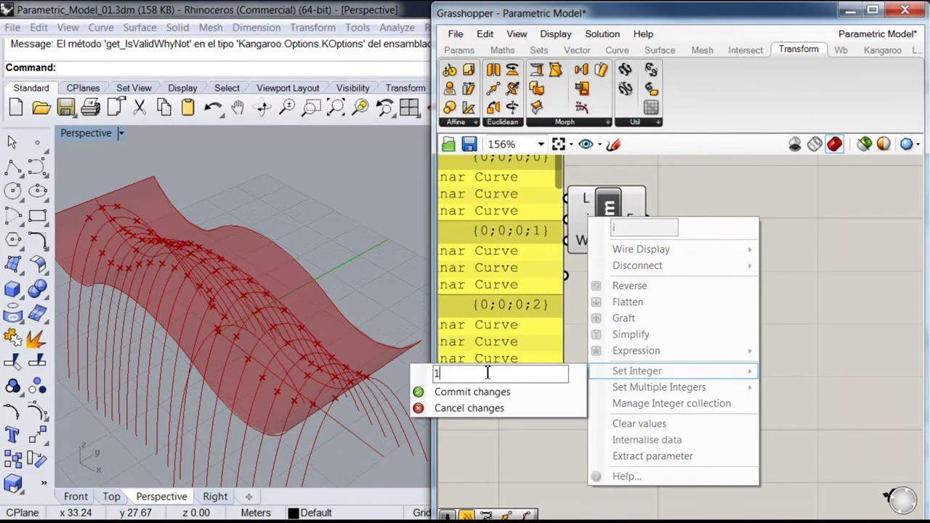
click(425, 393)
scroll(700, 411, down, 3)
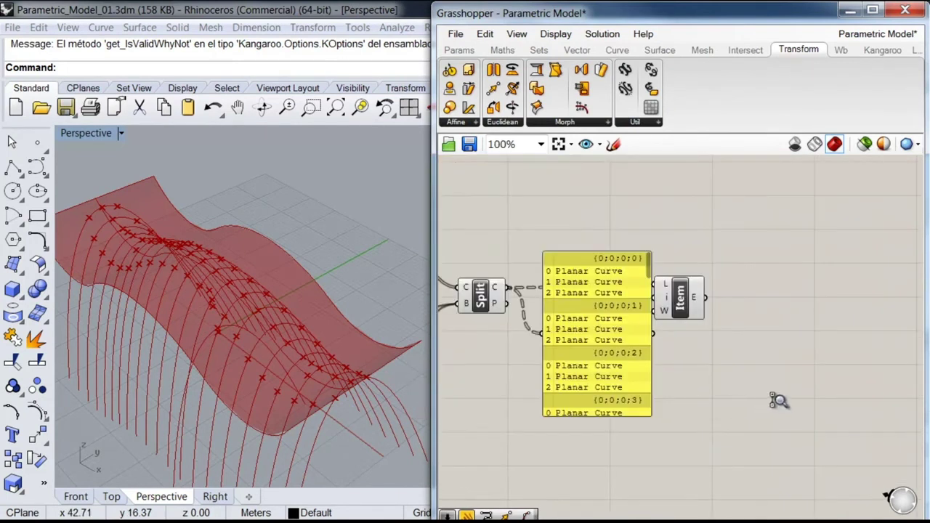
- Turn off preview for the Orient and Split components
right_drag(733, 396, 825, 388)
drag(579, 203, 473, 288)
middle_click(518, 321)
click(563, 338)
- Move the yellow panel up and the Item component down-left
click(611, 308)
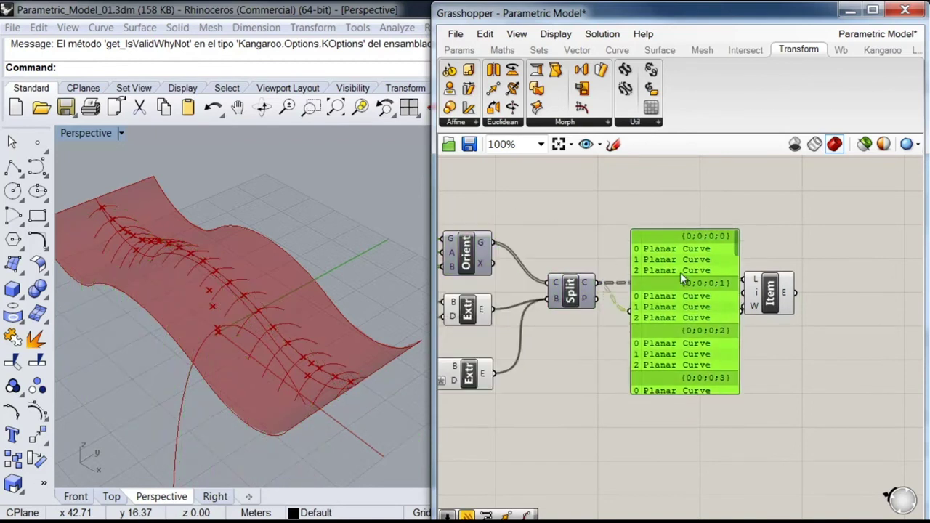
drag(690, 319, 679, 201)
click(770, 298)
drag(771, 299, 720, 339)
- Turn off preview for both Extr components and check the remaining curves in Rhino
right_drag(526, 420, 571, 405)
drag(563, 407, 508, 305)
middle_click(517, 272)
click(561, 290)
right_drag(705, 374, 664, 406)
drag(711, 363, 692, 373)
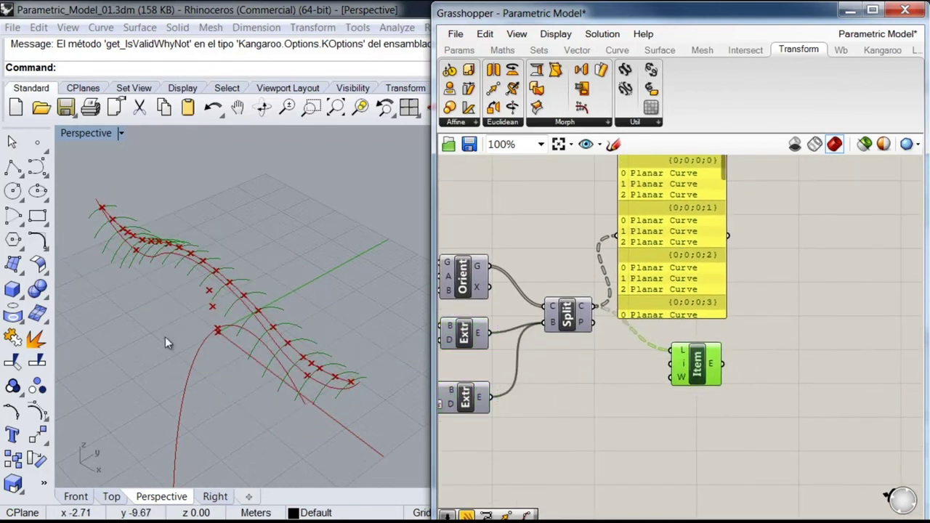
right_drag(186, 307, 218, 320)
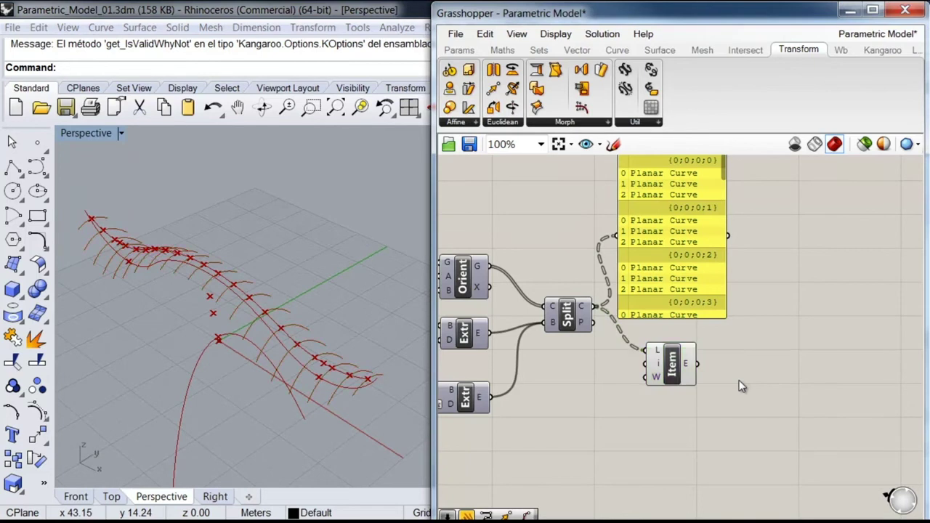
- Add a Loft component with List Item's E output wired into its C input
double_click(738, 379)
text(loft)
click(712, 368)
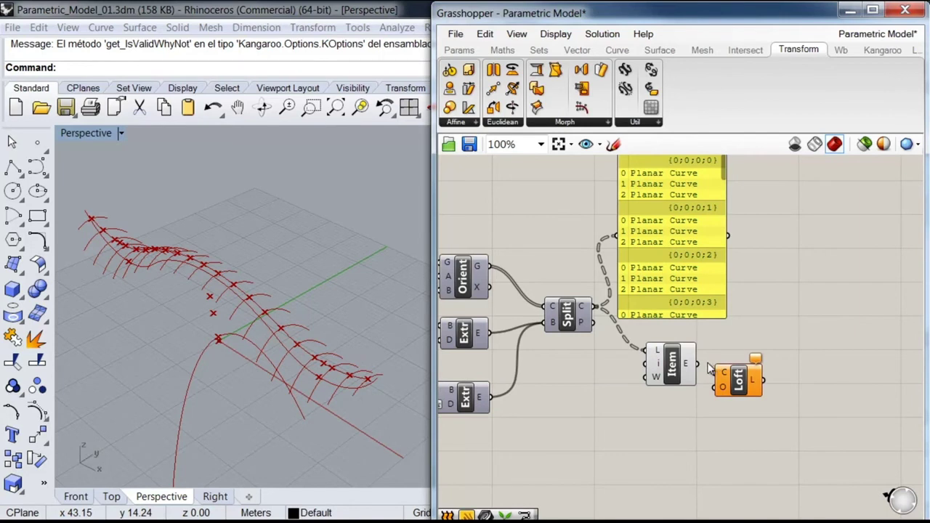
drag(697, 363, 759, 370)
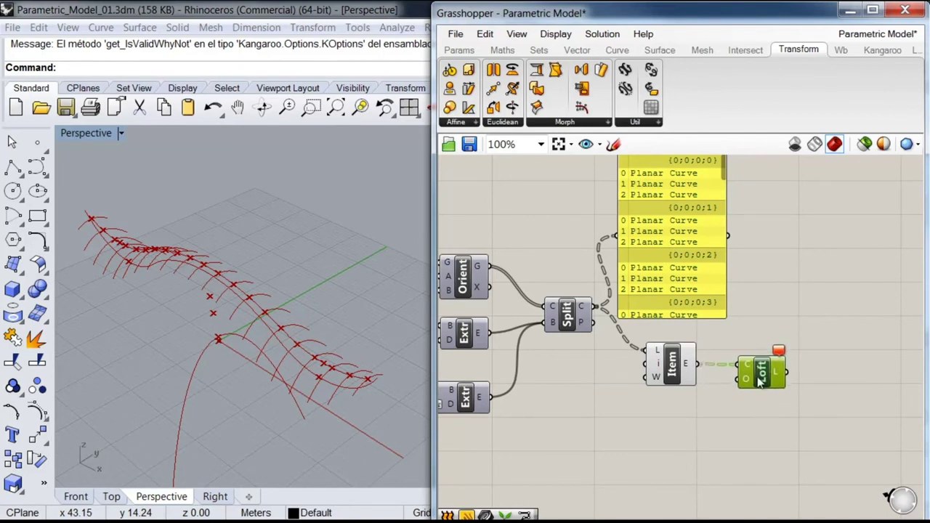
click(756, 408)
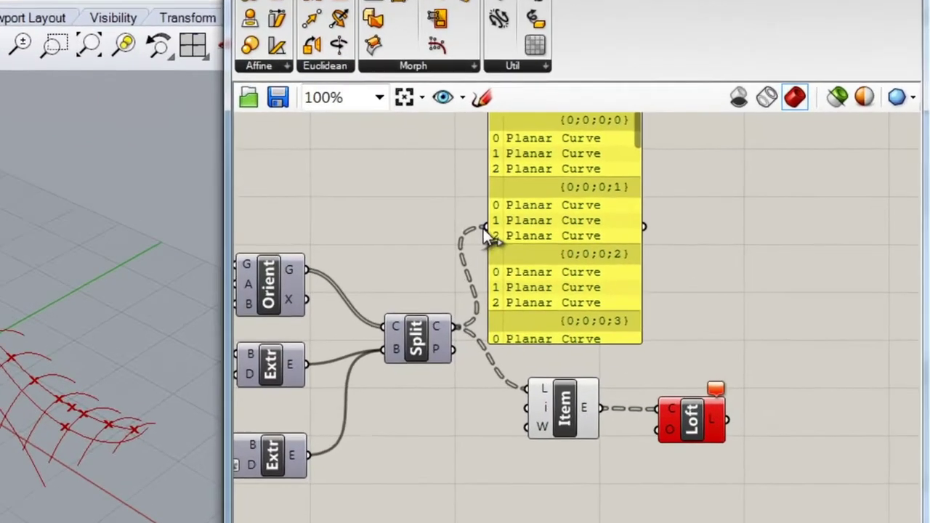
- Rewire the panel to read List Item's output and shift it right
drag(617, 235, 687, 346)
drag(573, 388, 582, 401)
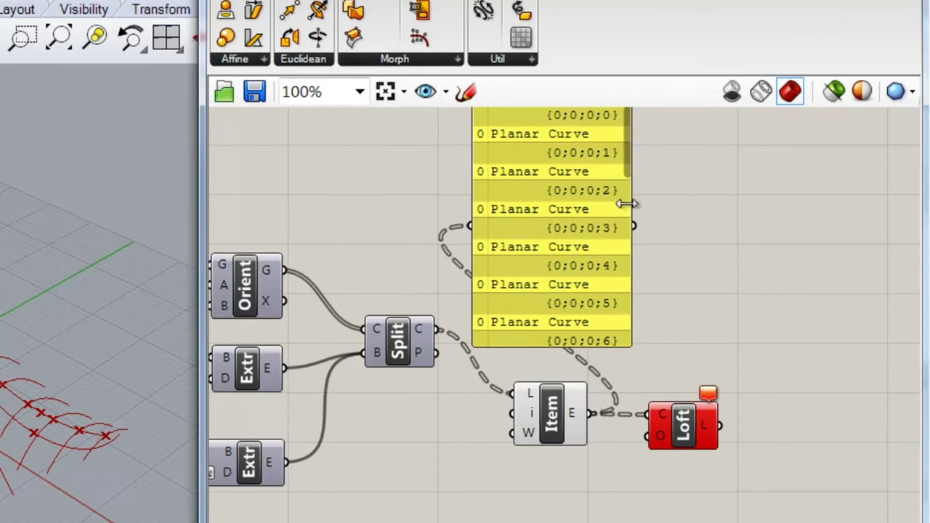
drag(583, 228, 665, 239)
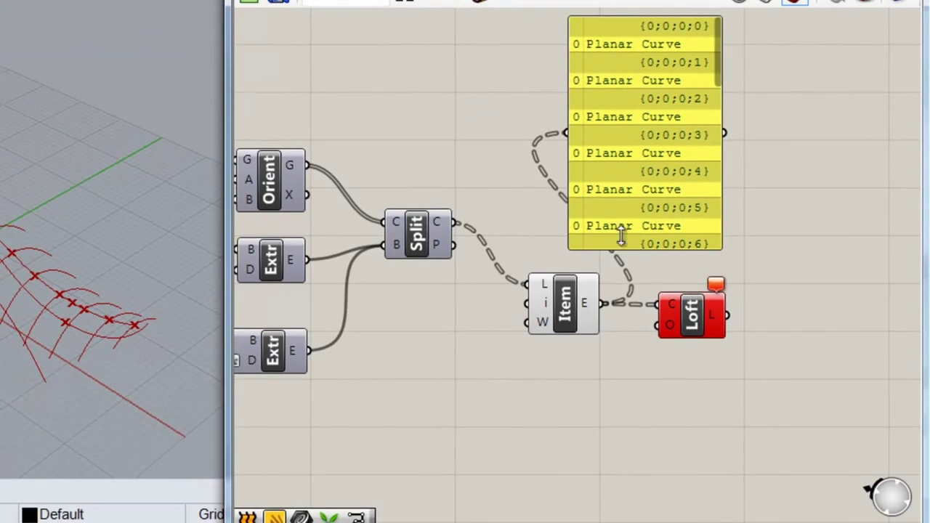
- Flatten List Item's E output so Loft forms the wavy surface, and orbit to inspect it
right_click(586, 302)
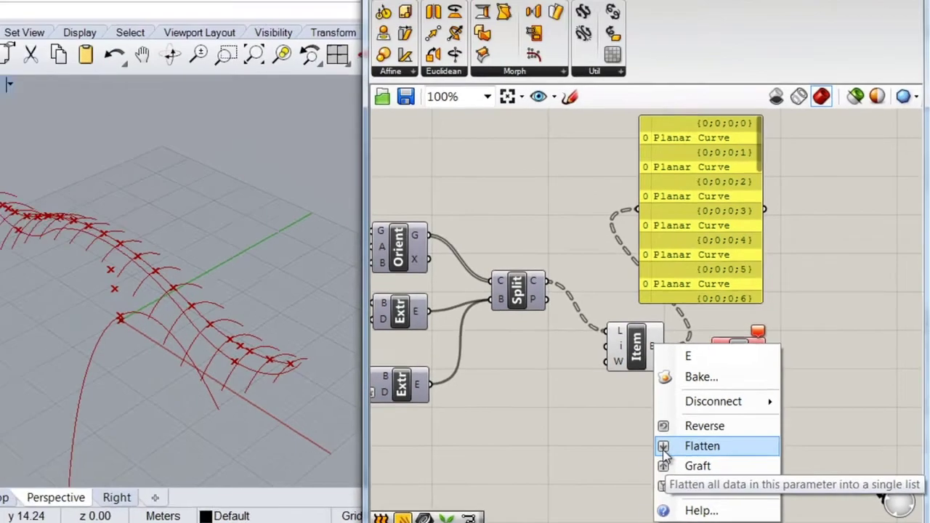
click(610, 427)
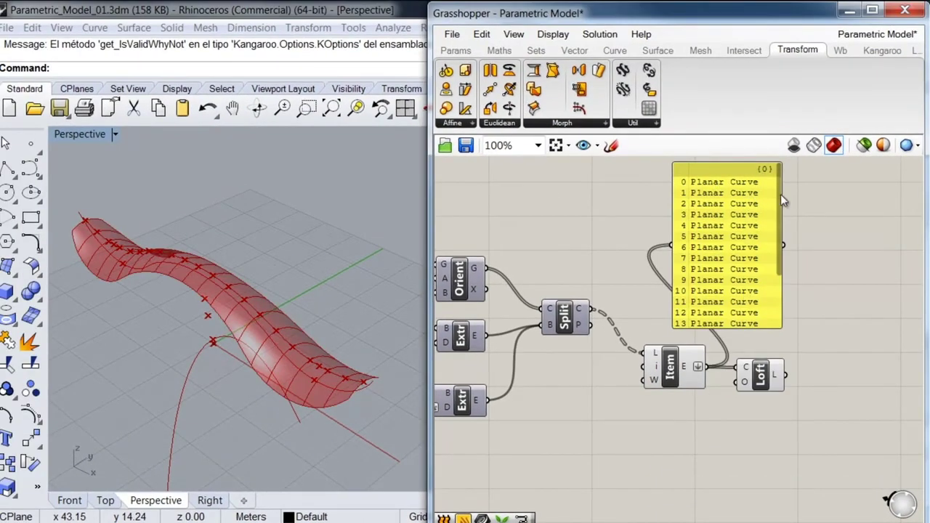
mouse_move(780, 195)
mouse_down()
mouse_move(780, 259)
mouse_move(779, 185)
mouse_up()
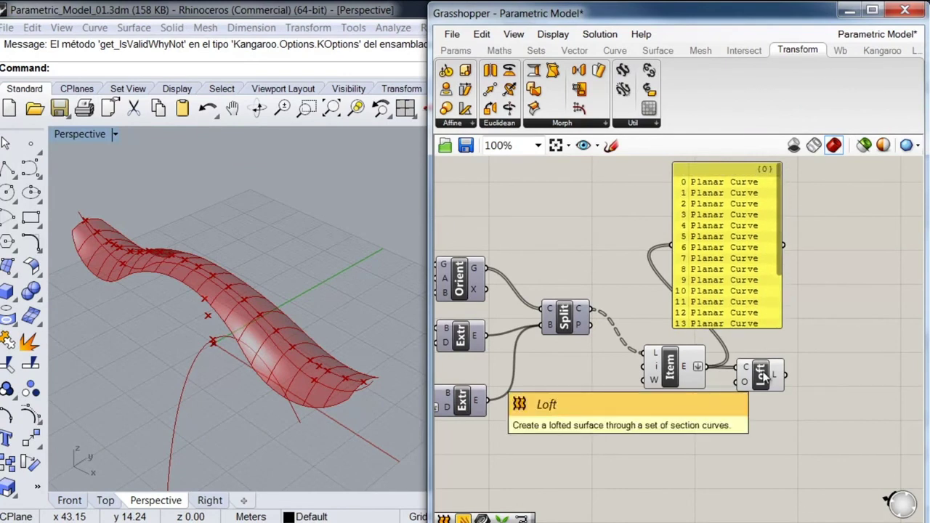
mouse_move(297, 313)
right_down()
mouse_move(293, 340)
mouse_move(250, 318)
mouse_move(278, 313)
mouse_move(289, 318)
mouse_move(247, 332)
mouse_move(322, 291)
mouse_move(298, 281)
right_up()
right_drag(577, 261, 587, 262)
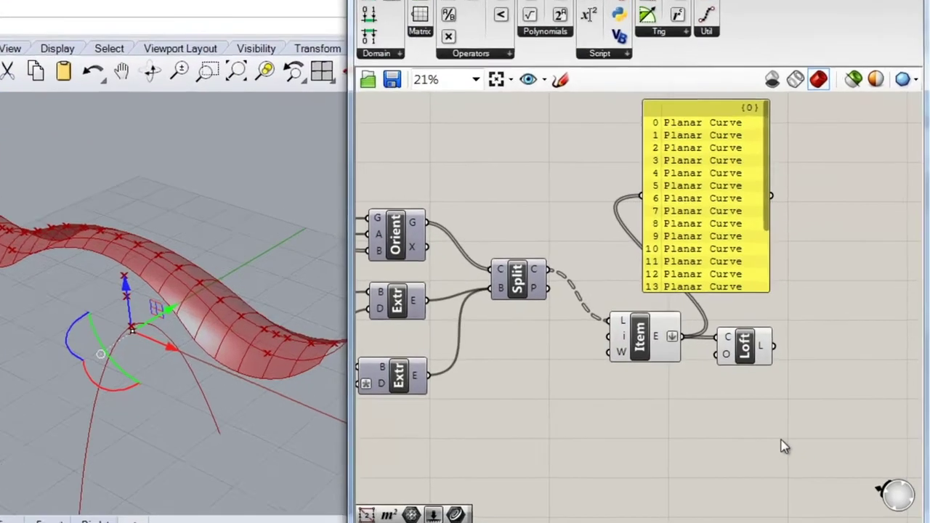
- Place a Divide Domain² component with Loft's L surface wired into its I input
double_click(806, 422)
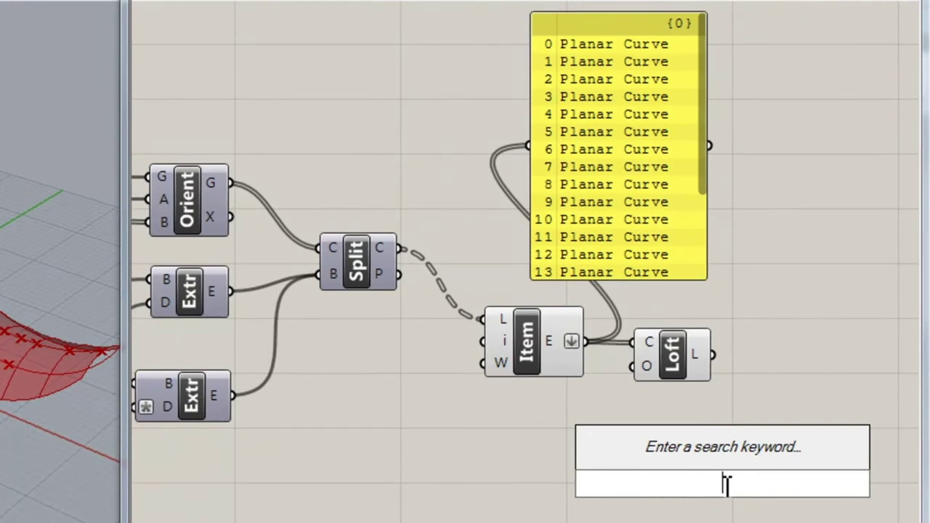
text(0)
text(ivi)
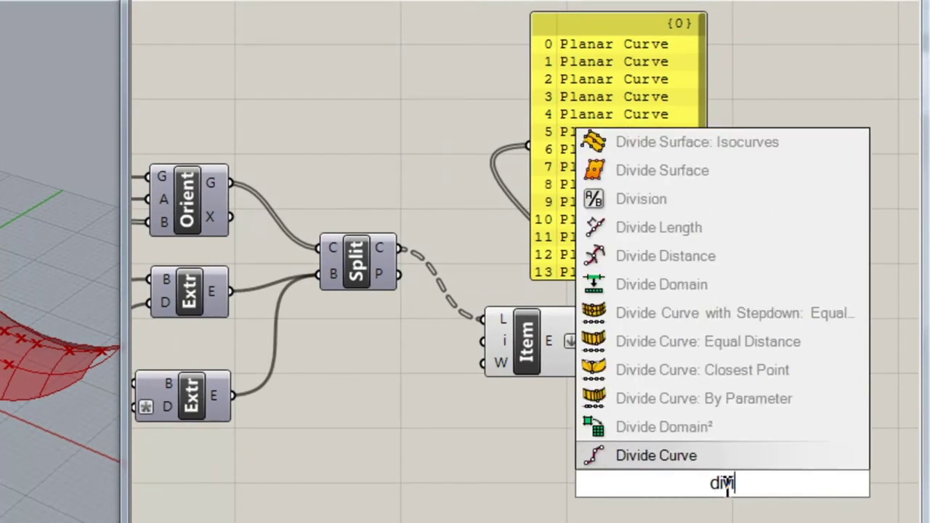
click(712, 427)
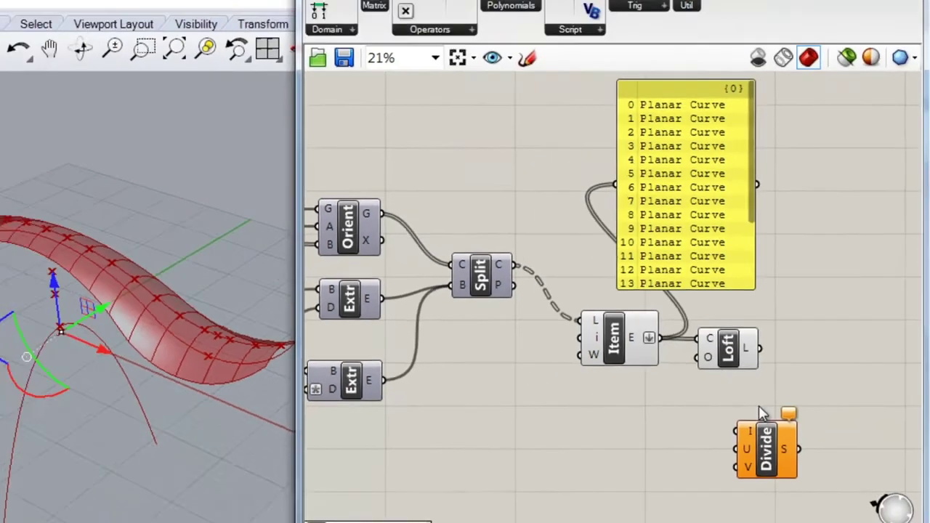
drag(773, 472, 800, 465)
drag(831, 435, 795, 343)
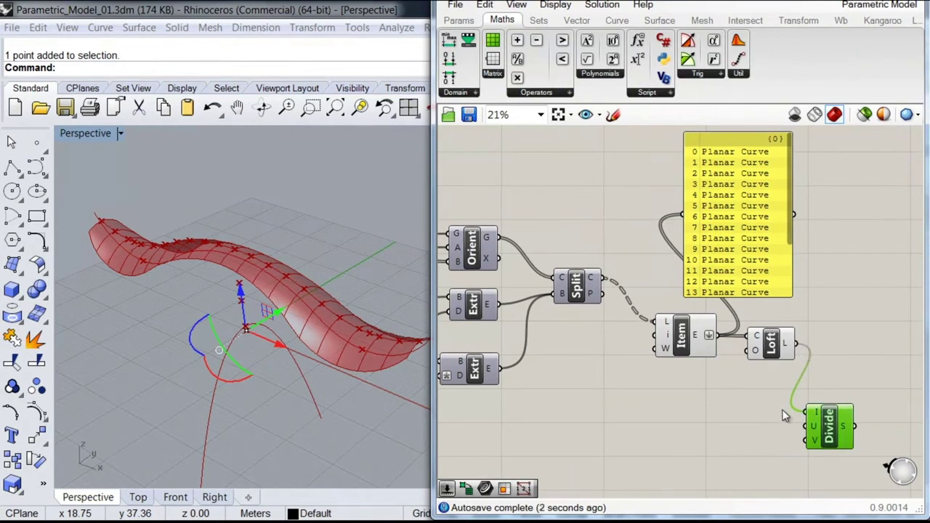
right_drag(784, 416, 605, 324)
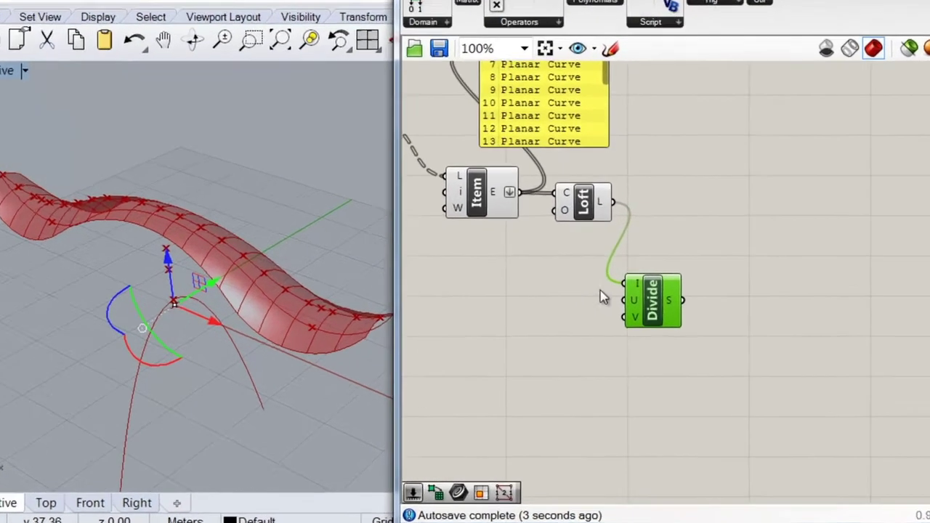
- Create two integer Number Sliders, one above the other
double_click(470, 313)
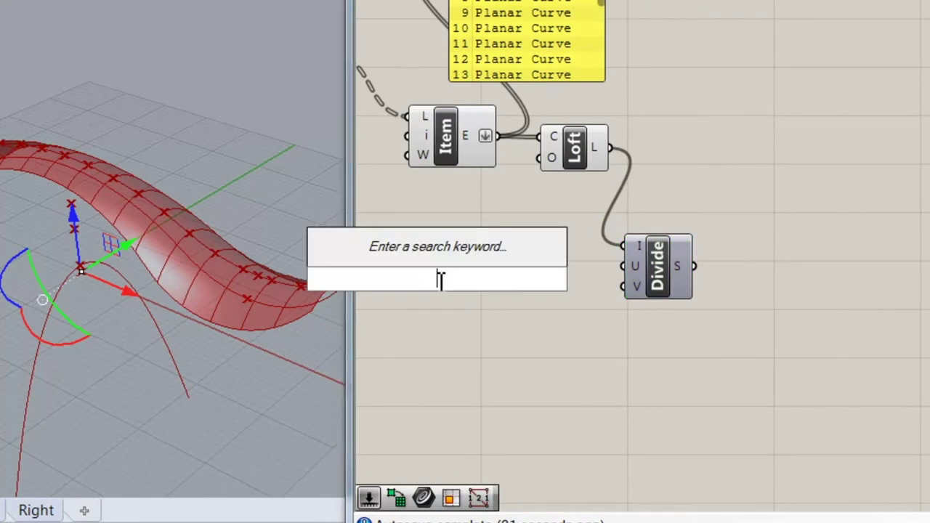
text(slider)
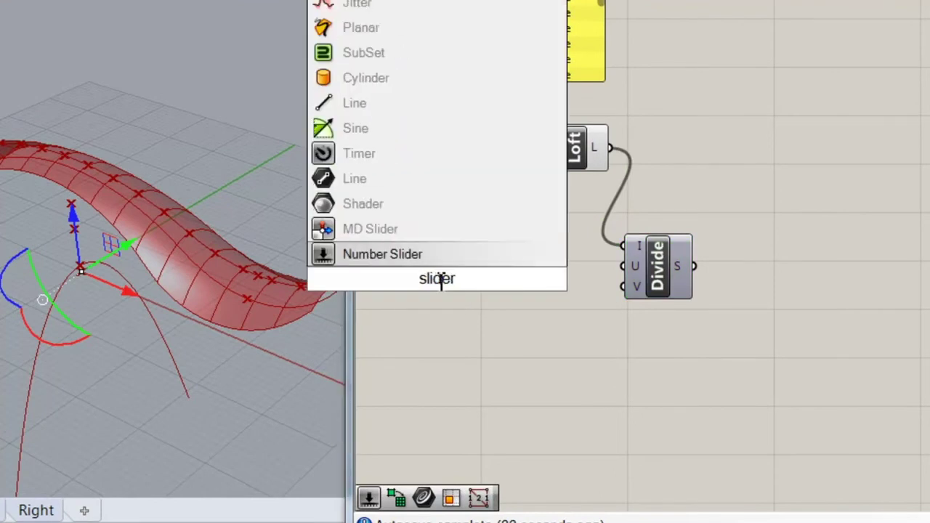
click(385, 254)
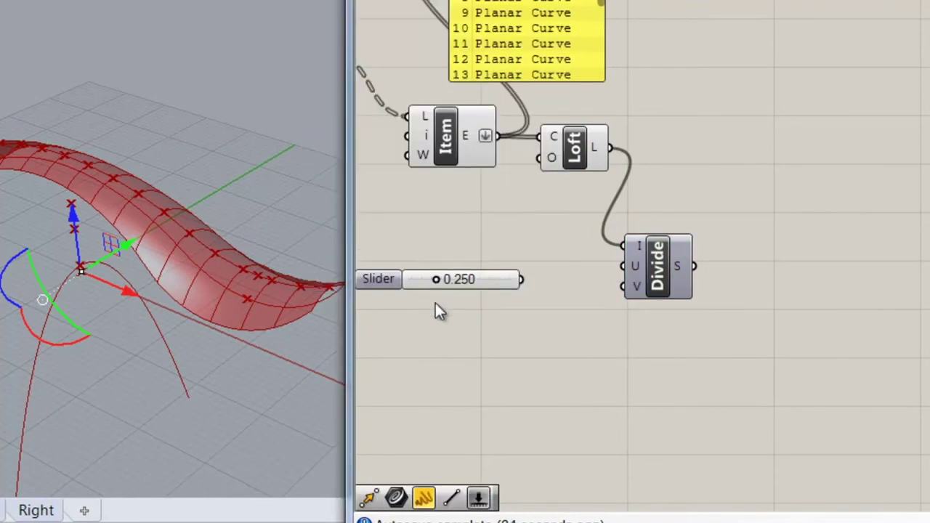
right_click(389, 282)
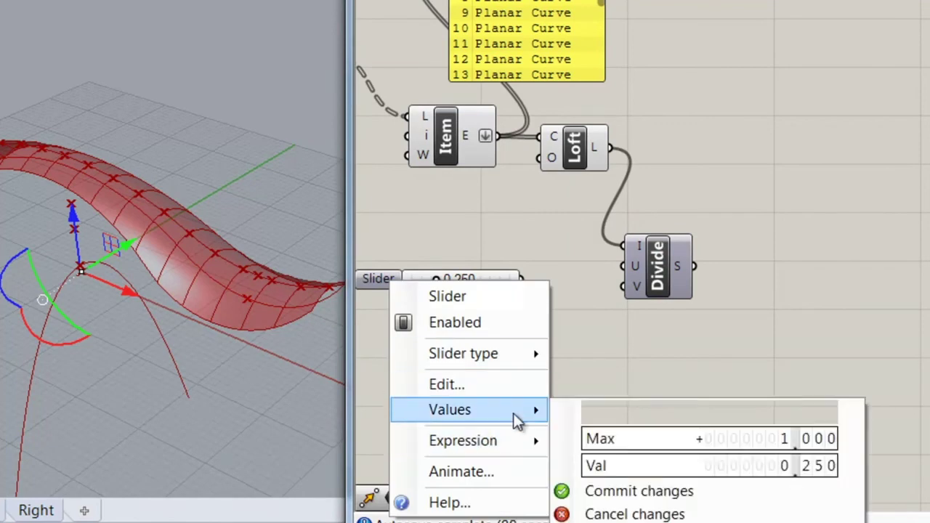
mouse_move(528, 356)
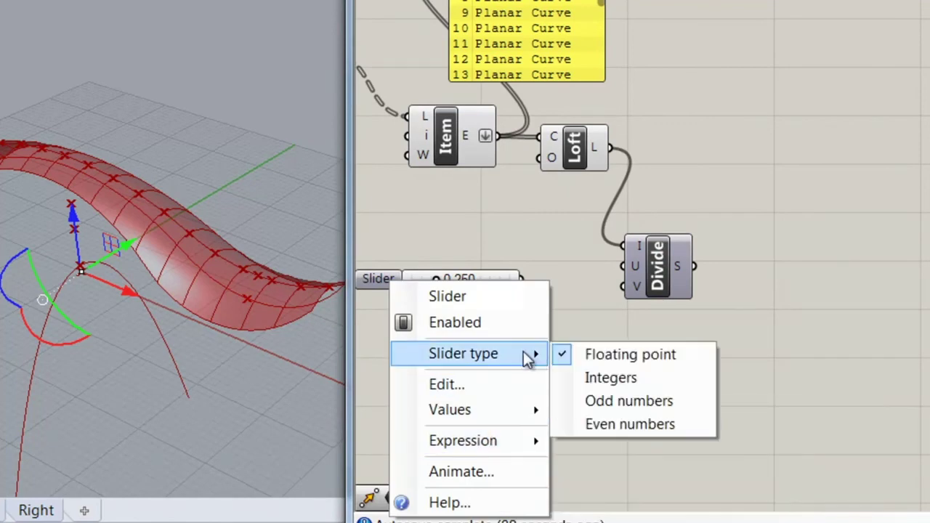
click(610, 375)
drag(424, 280, 407, 304)
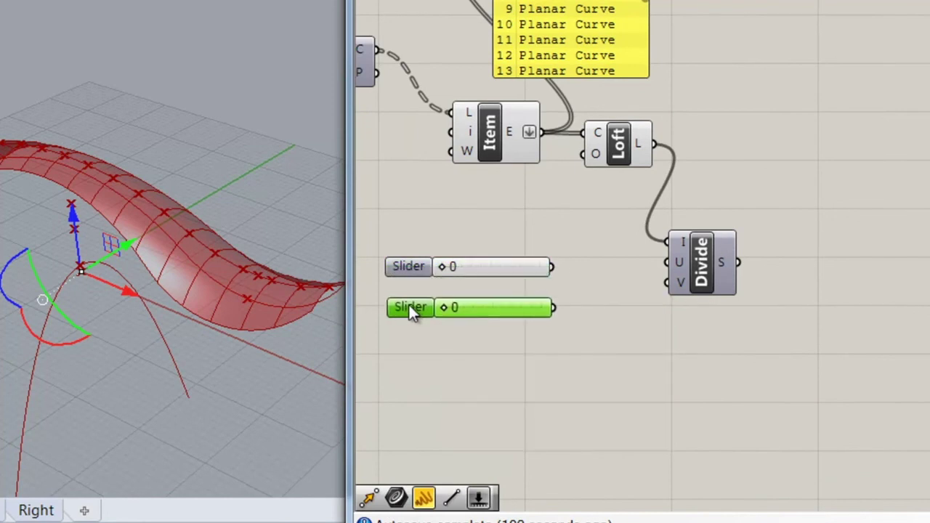
- Raise the top slider's maximum to 61 and the second slider's to 51
double_click(472, 266)
click(410, 266)
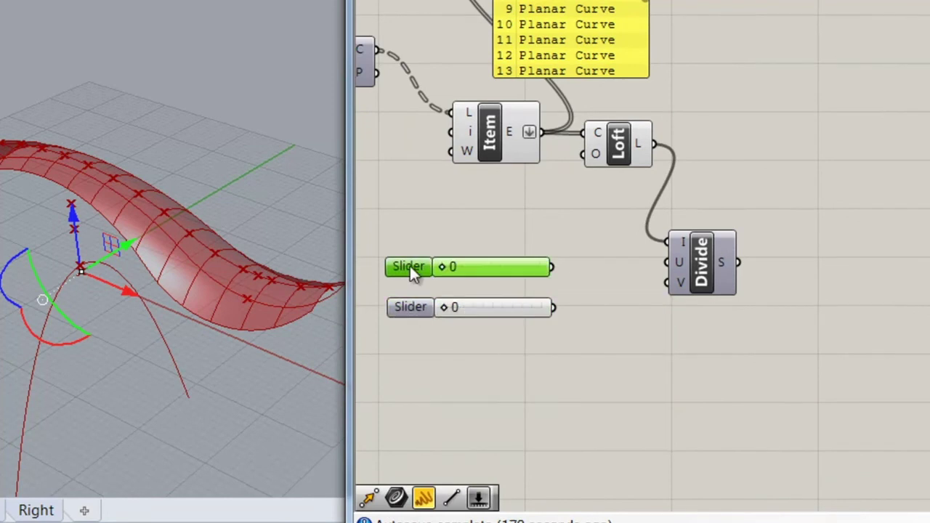
double_click(410, 266)
drag(554, 329, 551, 182)
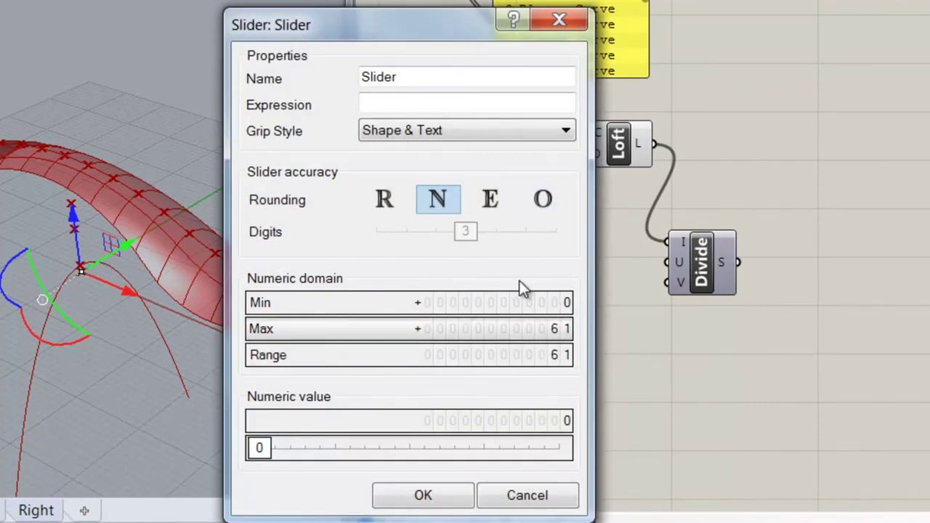
click(431, 499)
double_click(419, 312)
drag(563, 356, 560, 240)
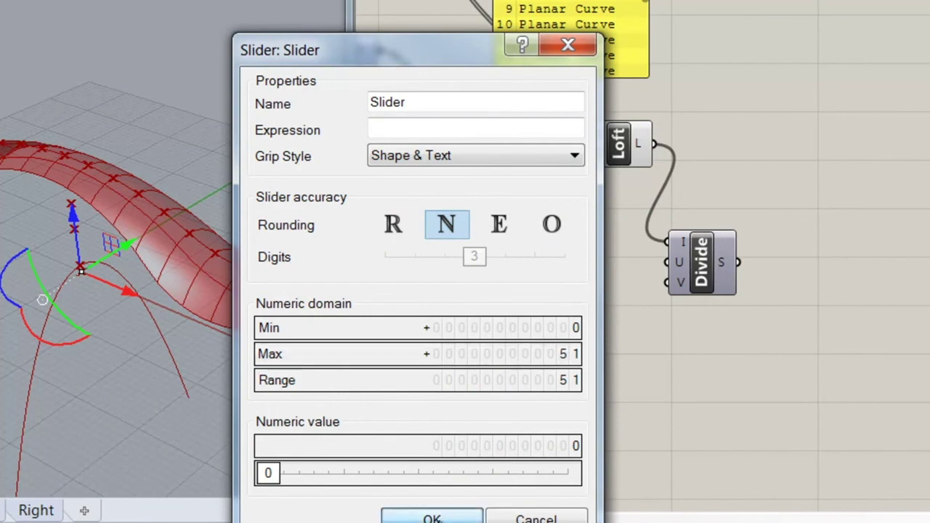
click(431, 517)
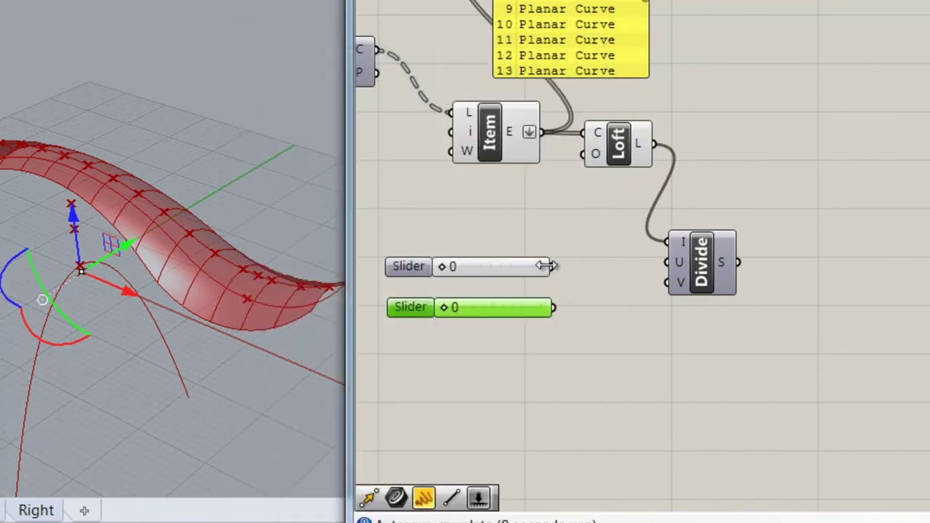
- Wire the sliders to Divide's U and V inputs, with counts 60 and 17
drag(552, 266, 553, 307)
drag(446, 309, 469, 307)
drag(517, 354, 571, 340)
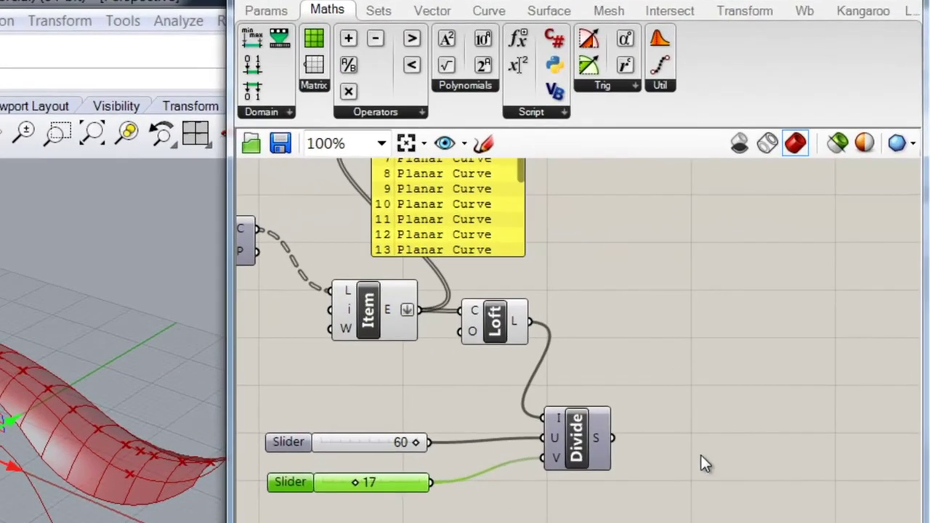
- Add Isotrim (SubSrf) with Loft's surface into S and Divide's domains into D
double_click(770, 336)
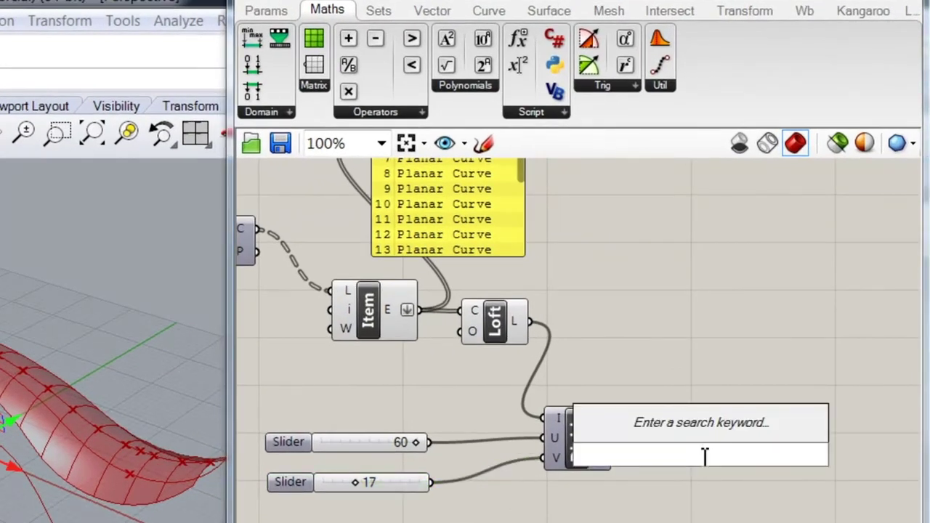
text(com)
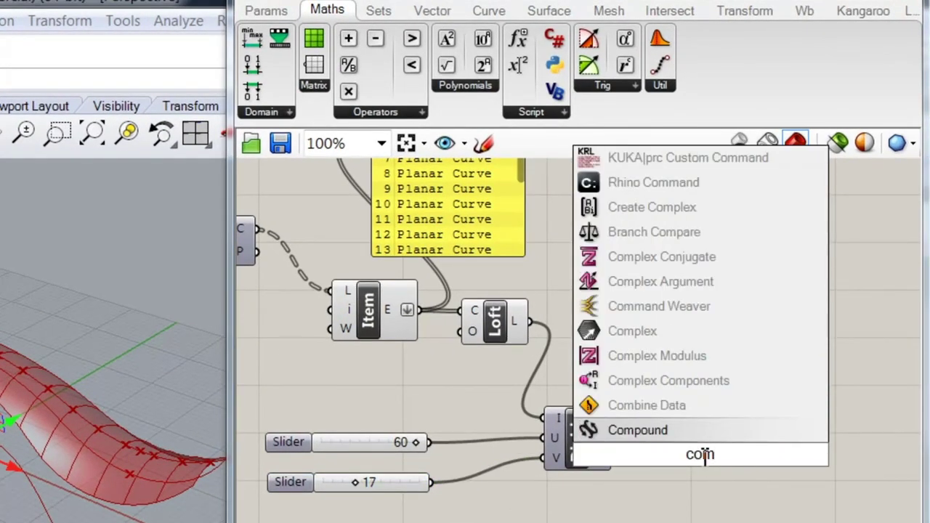
key(BackSpace)
key(BackSpace)
key(BackSpace)
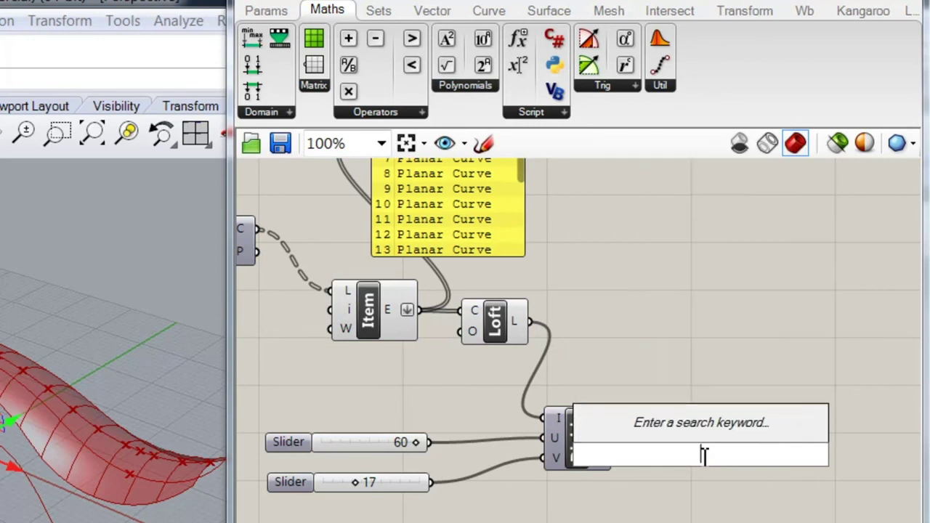
text(iso)
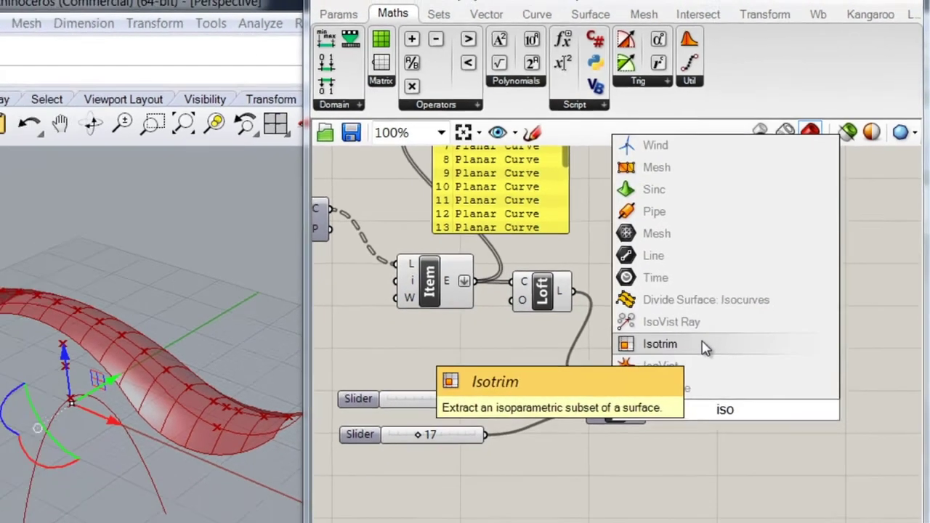
click(704, 347)
drag(698, 394, 586, 294)
drag(703, 324, 720, 332)
drag(775, 344, 775, 307)
click(775, 354)
- Turn off preview for the earlier upstream components of the definition
scroll(724, 404, down, 4)
scroll(745, 396, down, 3)
right_drag(631, 346, 717, 360)
scroll(716, 360, down, 2)
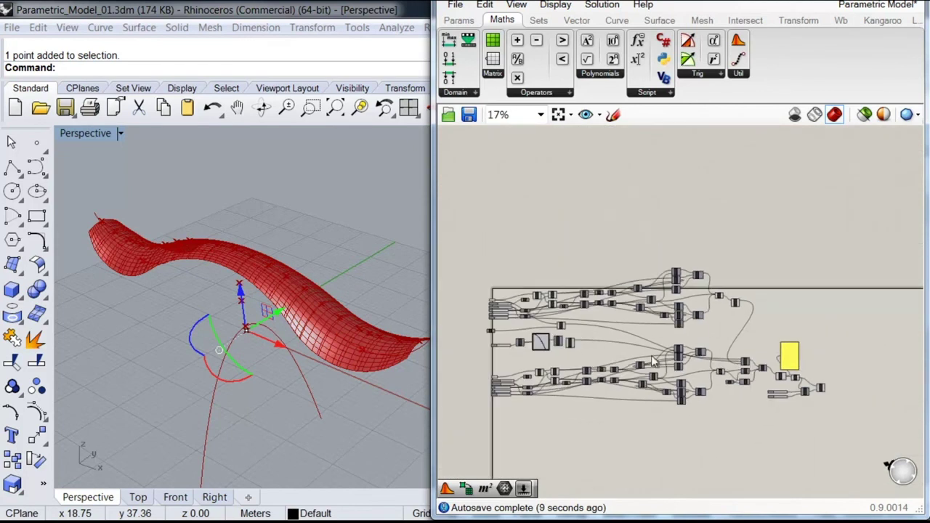
drag(742, 250, 523, 421)
middle_click(552, 400)
click(579, 373)
- Turn off preview for the yellow panel and its neighbouring components
right_drag(700, 429, 688, 380)
scroll(726, 363, up, 3)
drag(837, 279, 711, 357)
middle_click(711, 358)
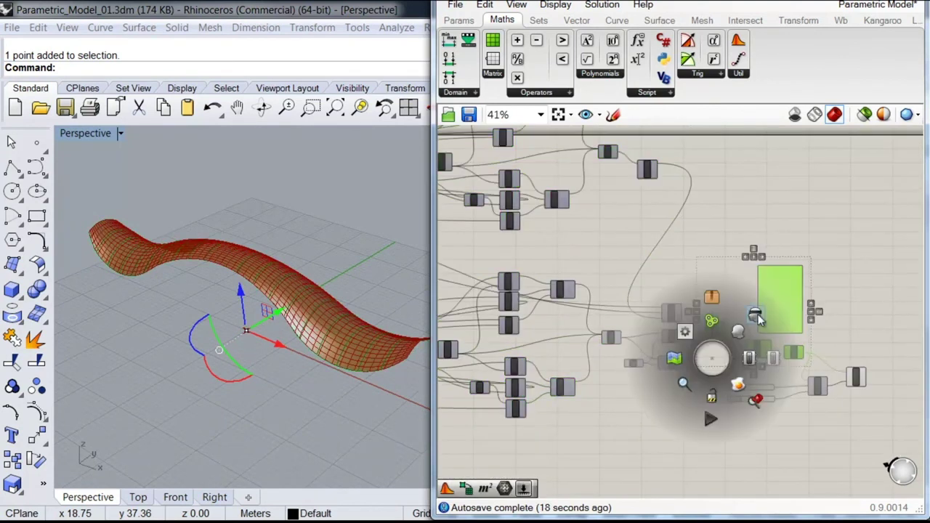
click(852, 349)
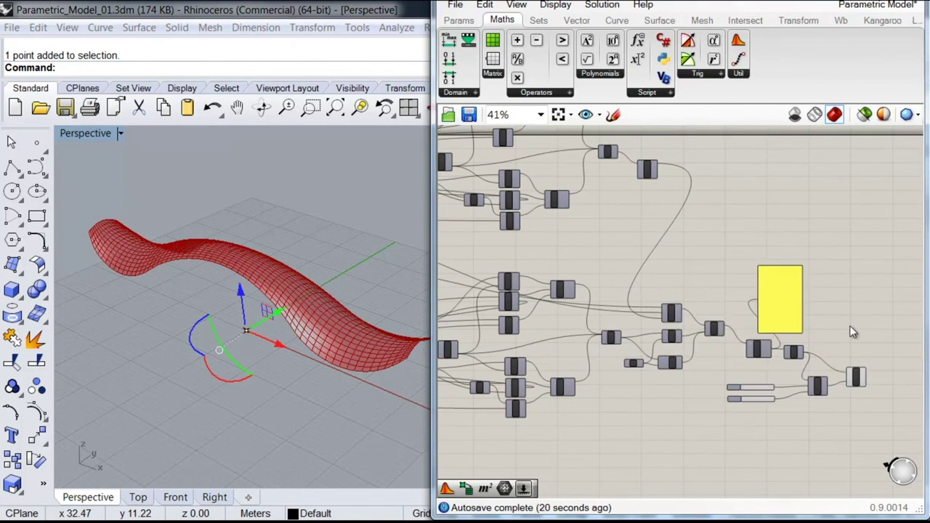
- Highlight SubSrf's subsurfaces and orbit Rhino to view the 60 × 17 panel grid
right_drag(852, 350, 695, 281)
scroll(727, 305, up, 8)
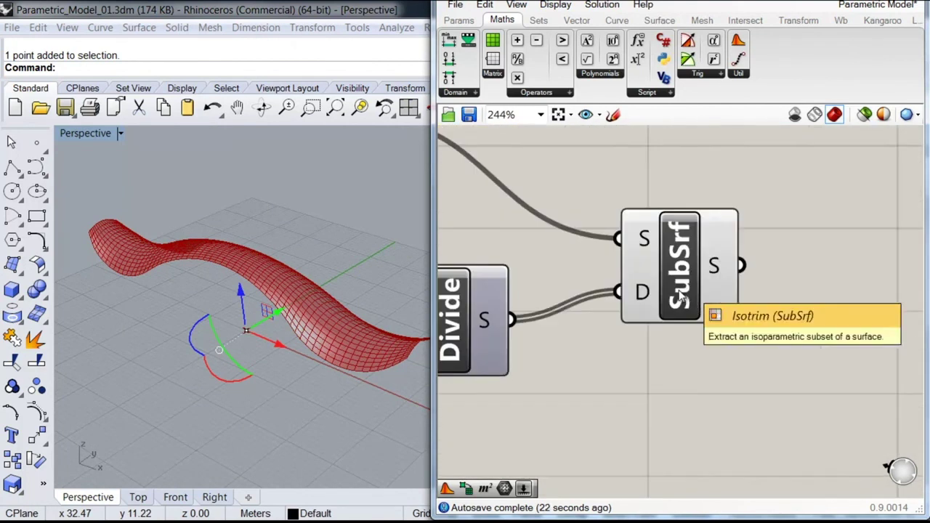
scroll(774, 316, down, 4)
click(788, 305)
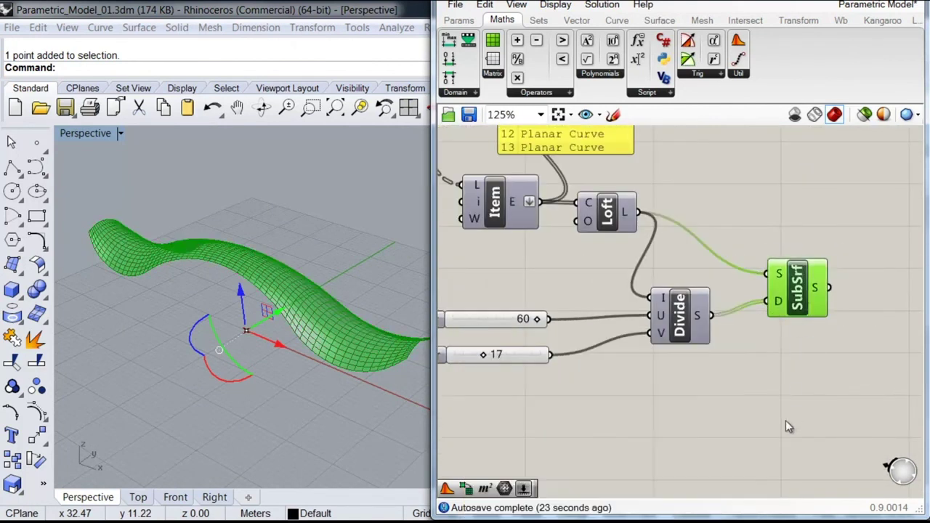
click(811, 408)
right_drag(312, 329, 286, 351)
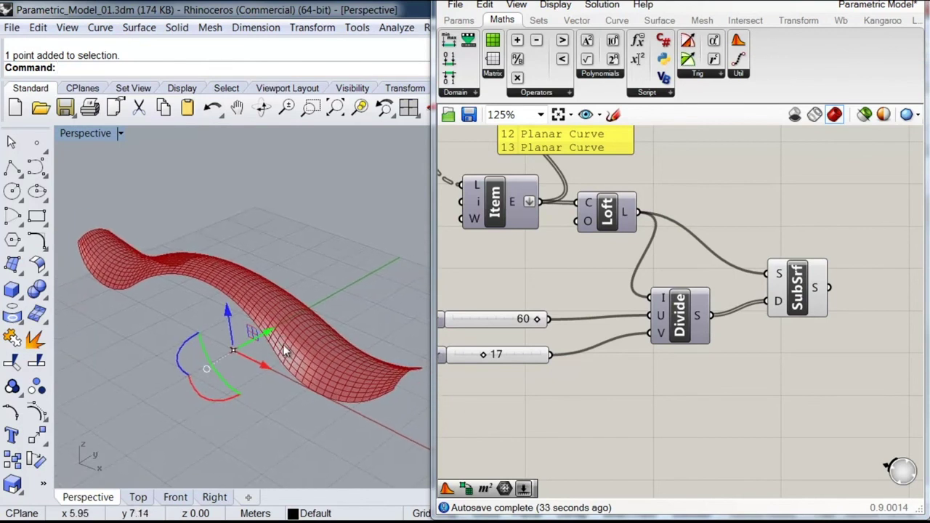
click(845, 408)
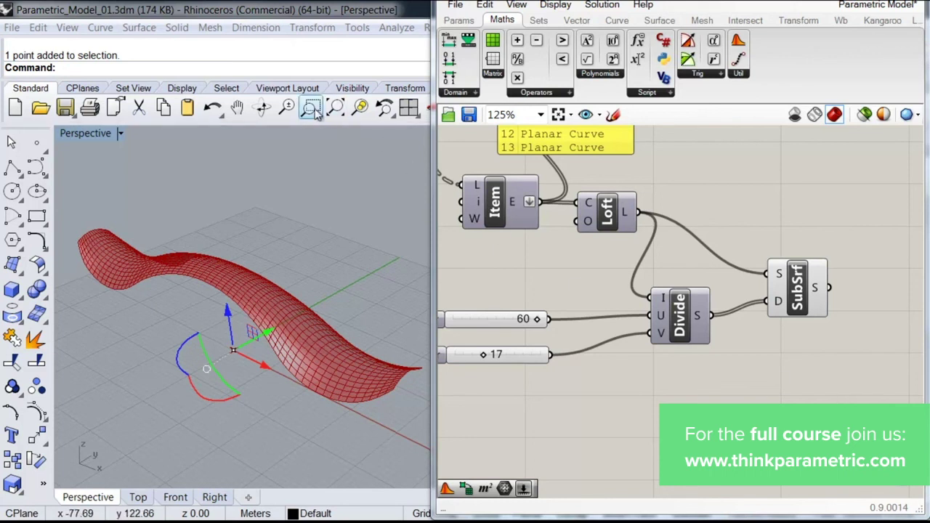
- Zoom into the roof's left end, then orbit to view the whole gridded surface from another side
key(ctrl+w)
drag(73, 205, 135, 305)
right_drag(355, 329, 228, 329)
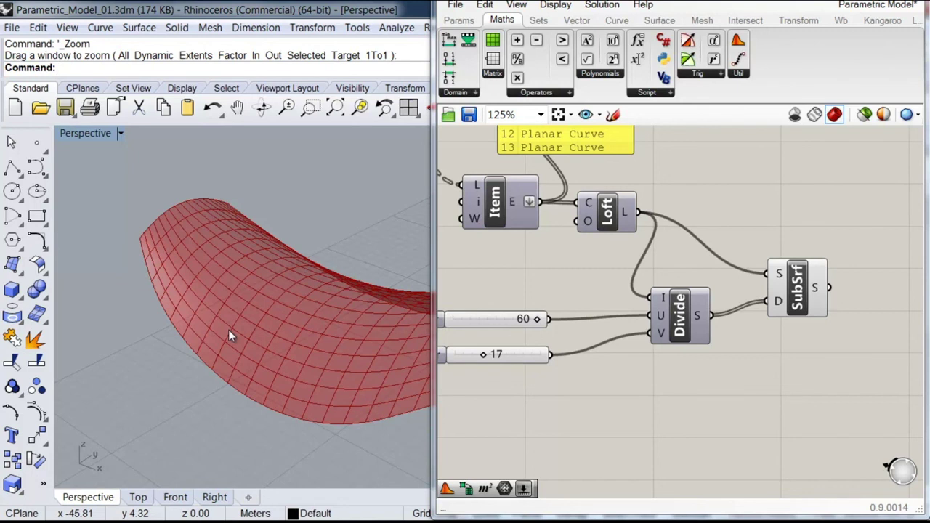
right_drag(235, 317, 214, 318)
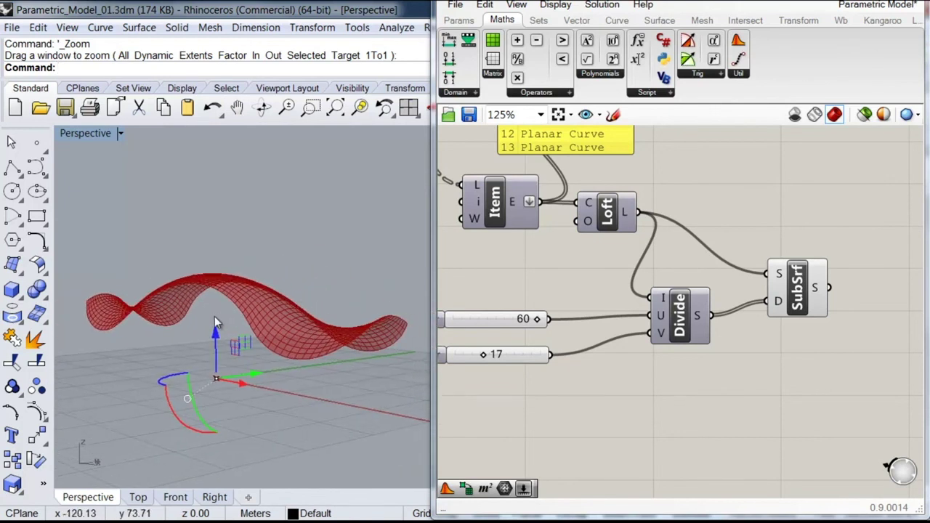